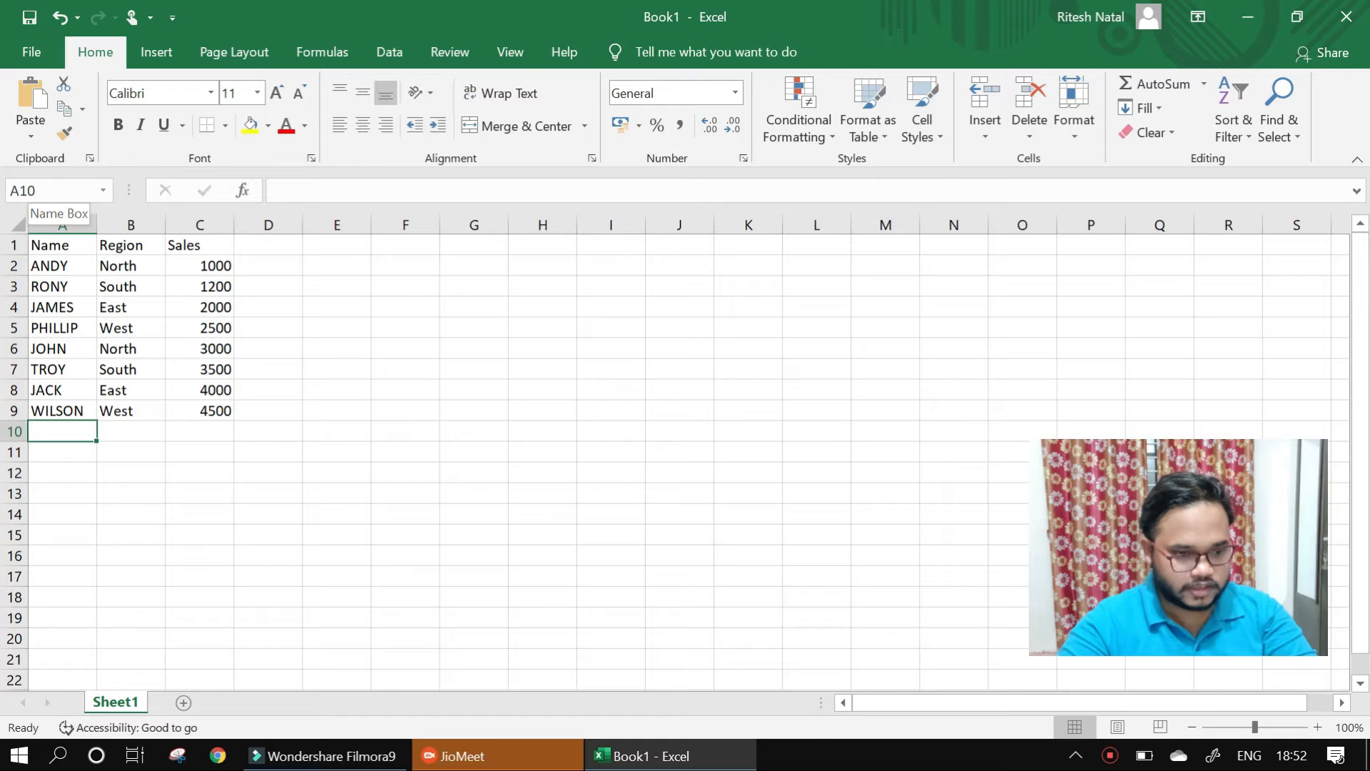
- Look through the available insert, page layout, formula, data, review and view commands
left_click(43, 191)
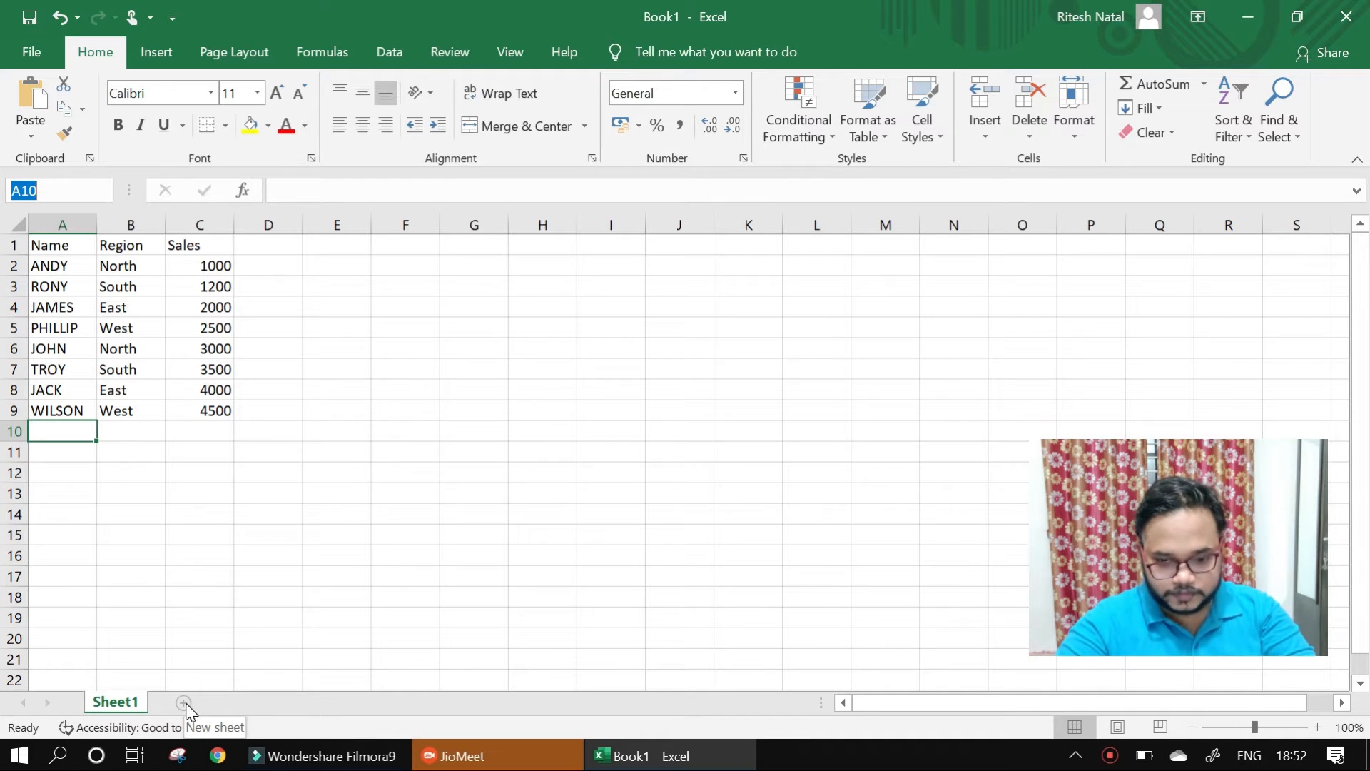
mouse_move(973, 707)
left_mouse_down()
mouse_move(1055, 708)
mouse_move(981, 702)
left_mouse_up()
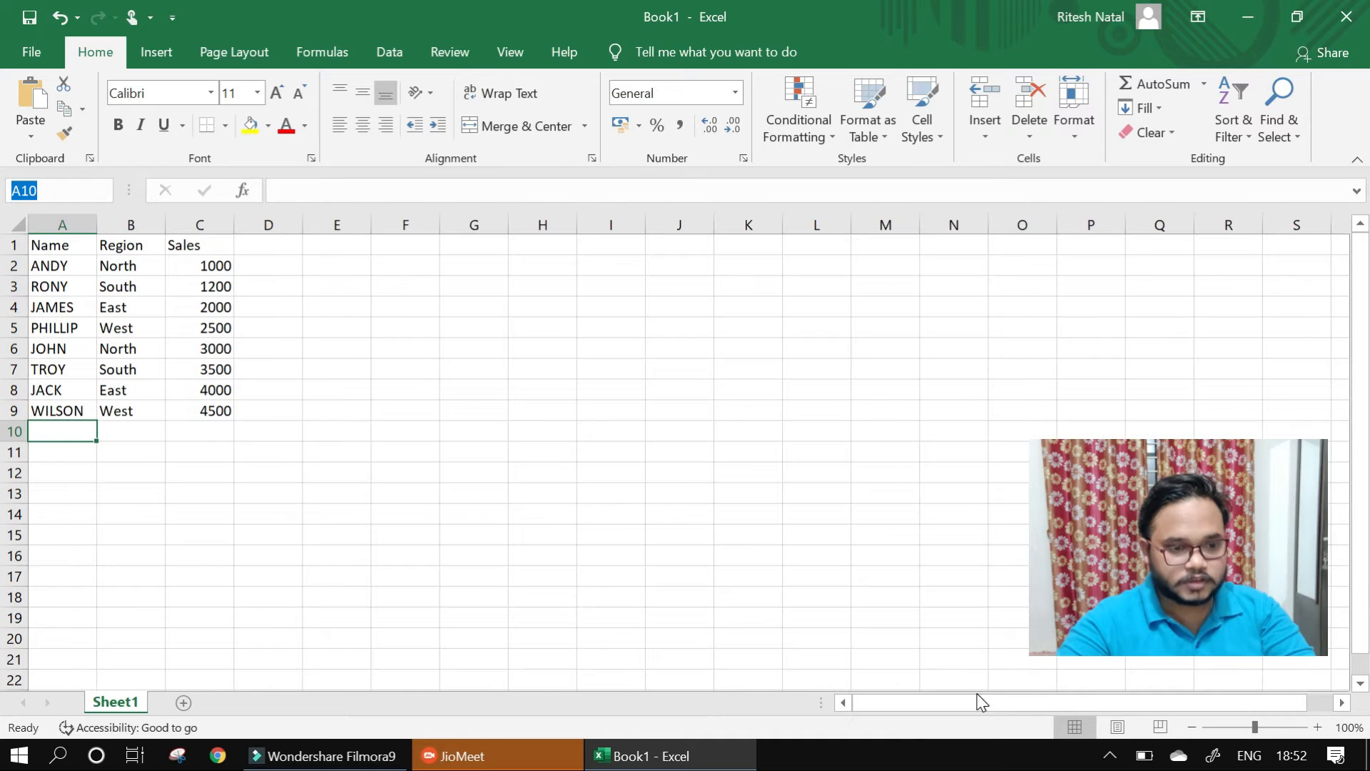
left_click(158, 50)
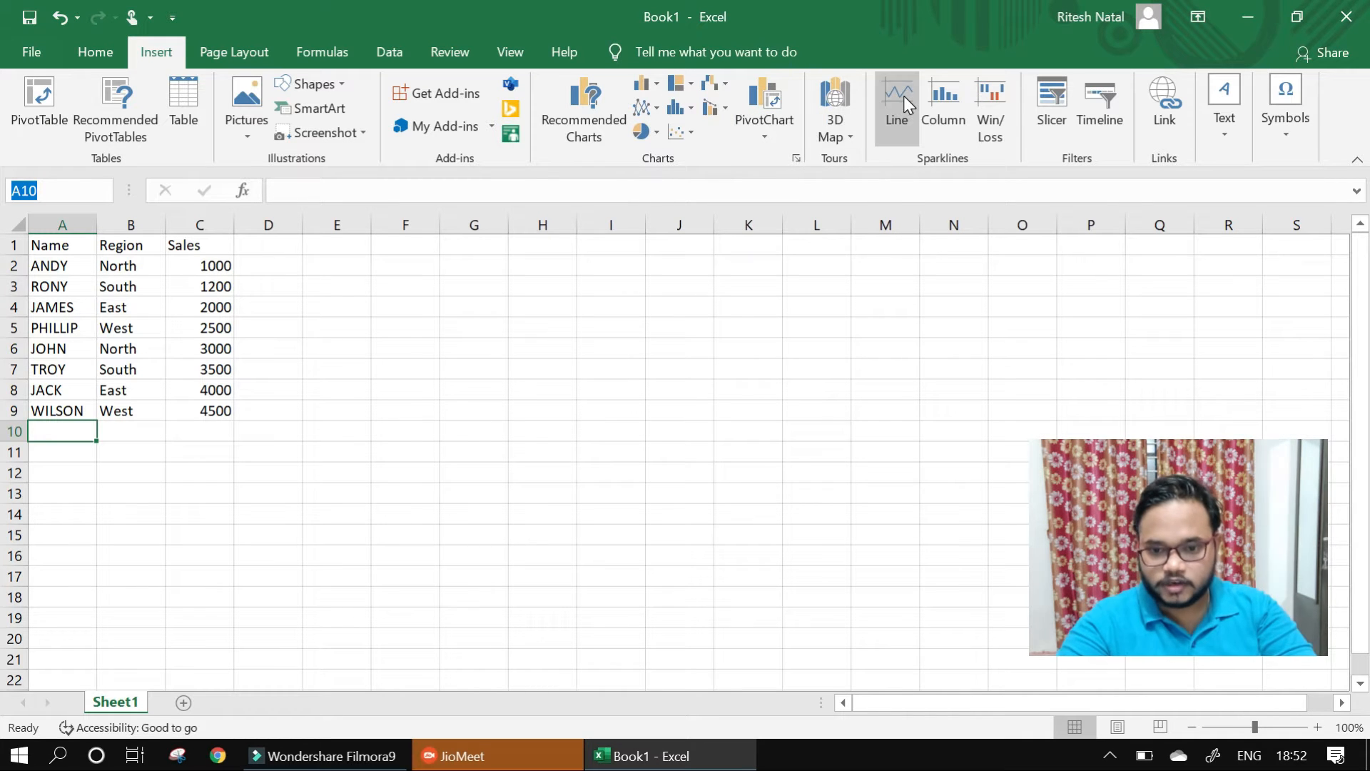
left_click(222, 57)
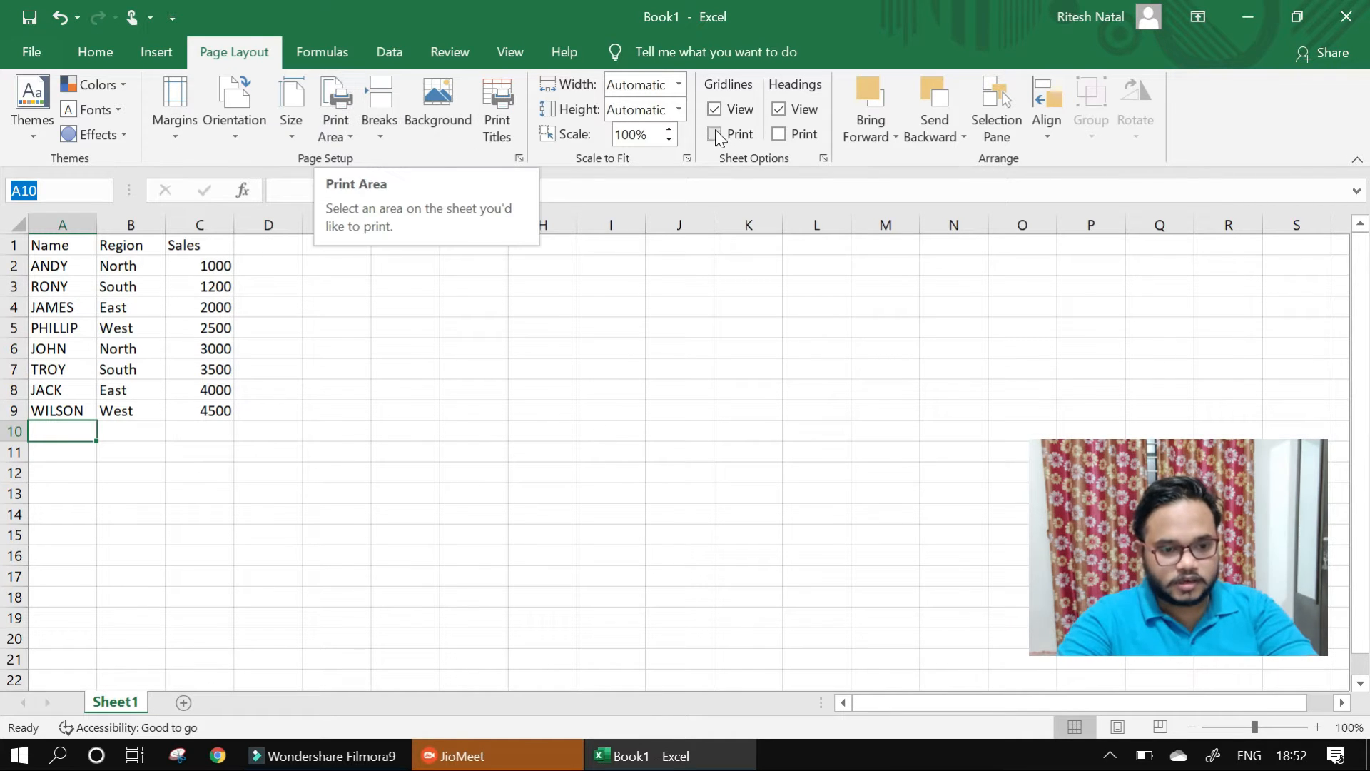
left_click(322, 53)
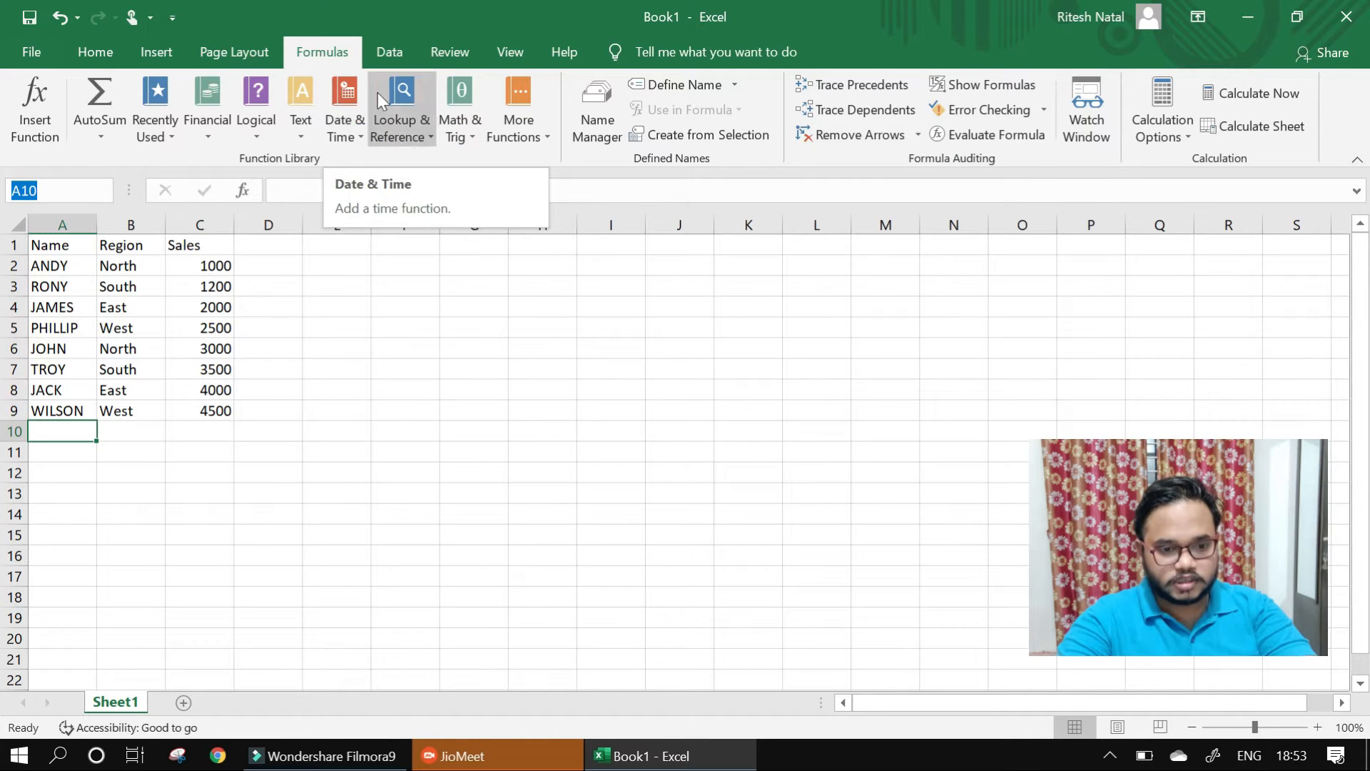
left_click(390, 53)
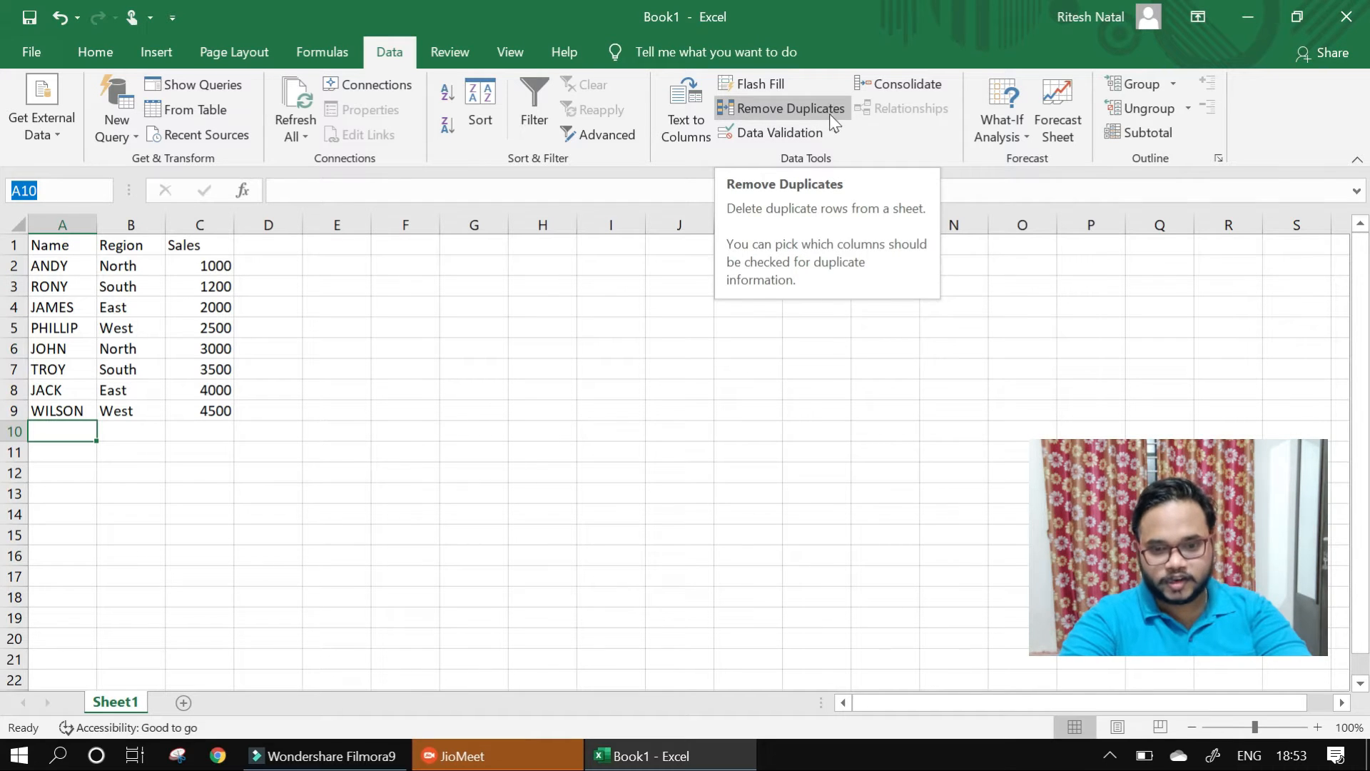
left_click(456, 54)
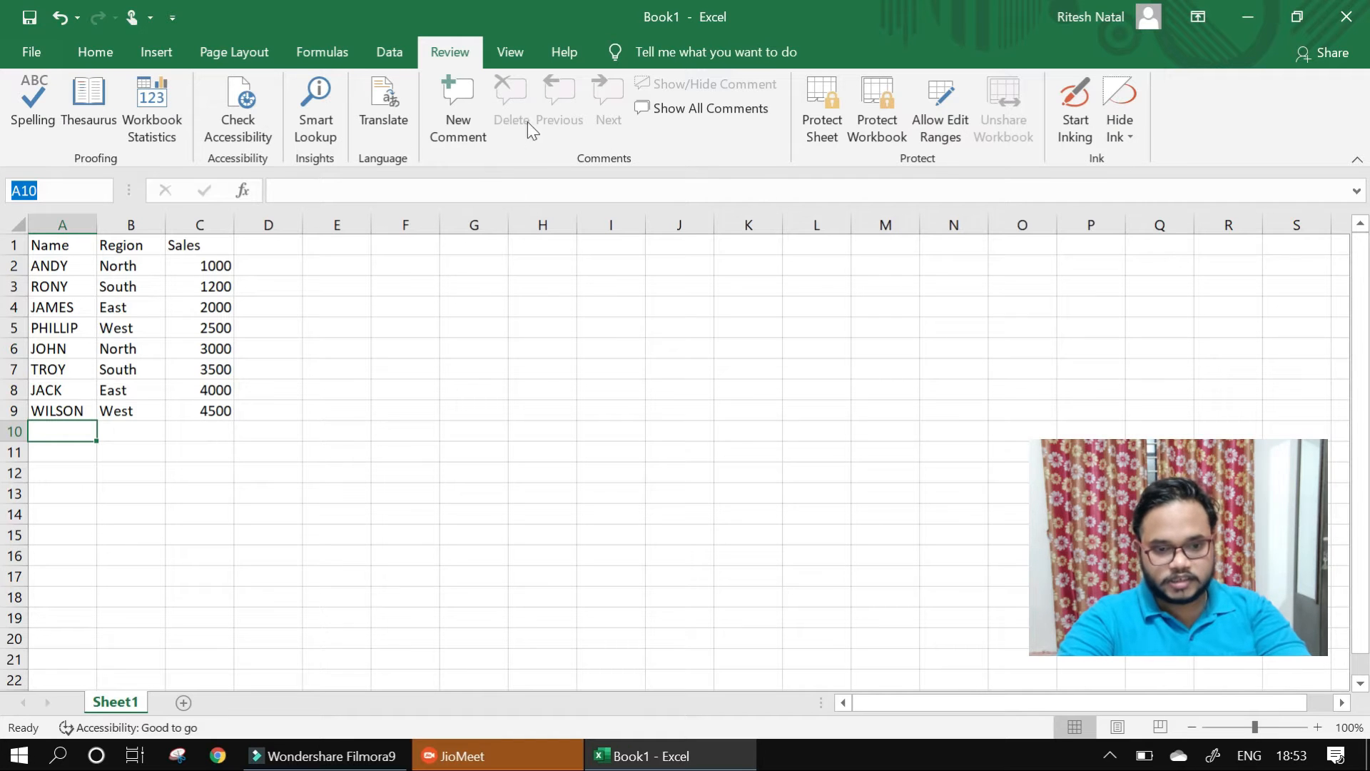
left_click(510, 56)
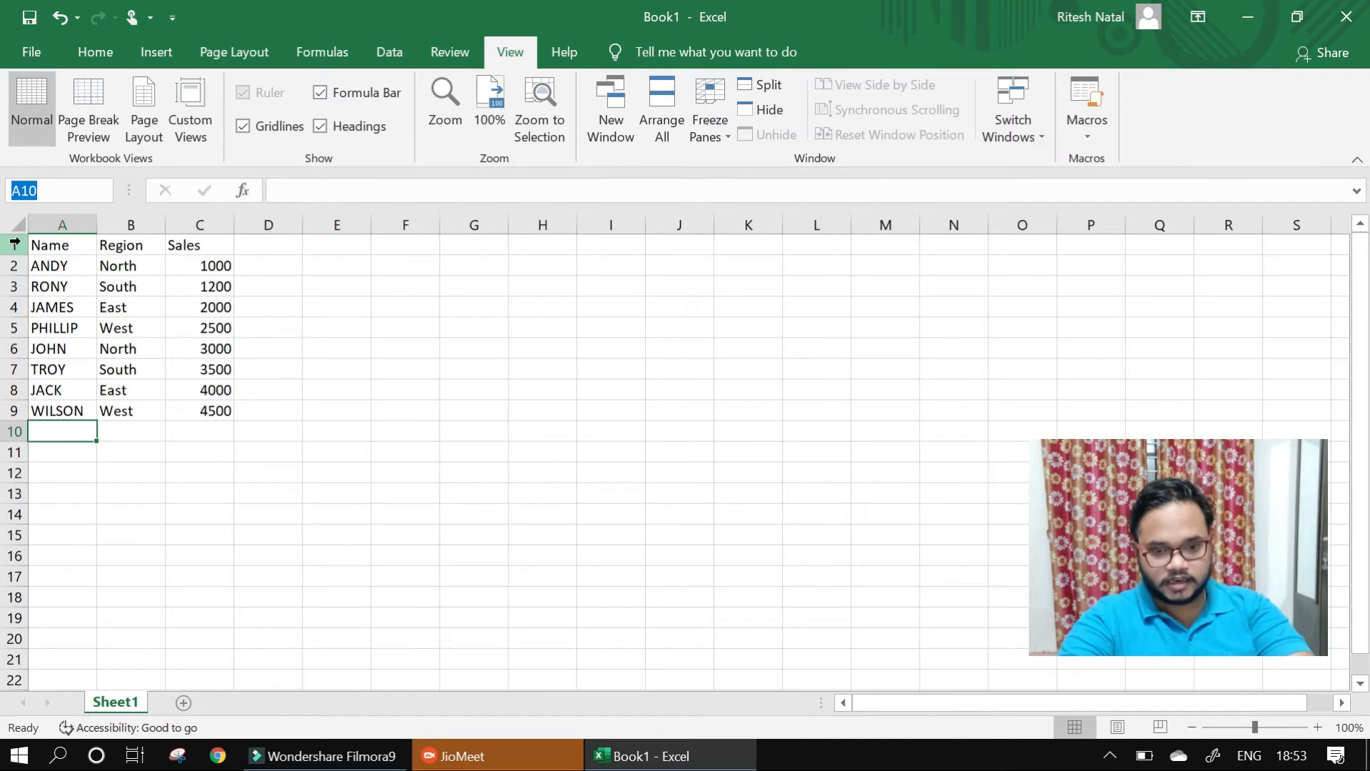
scroll(738, 426, "down", 1)
scroll(738, 426, "up", 1)
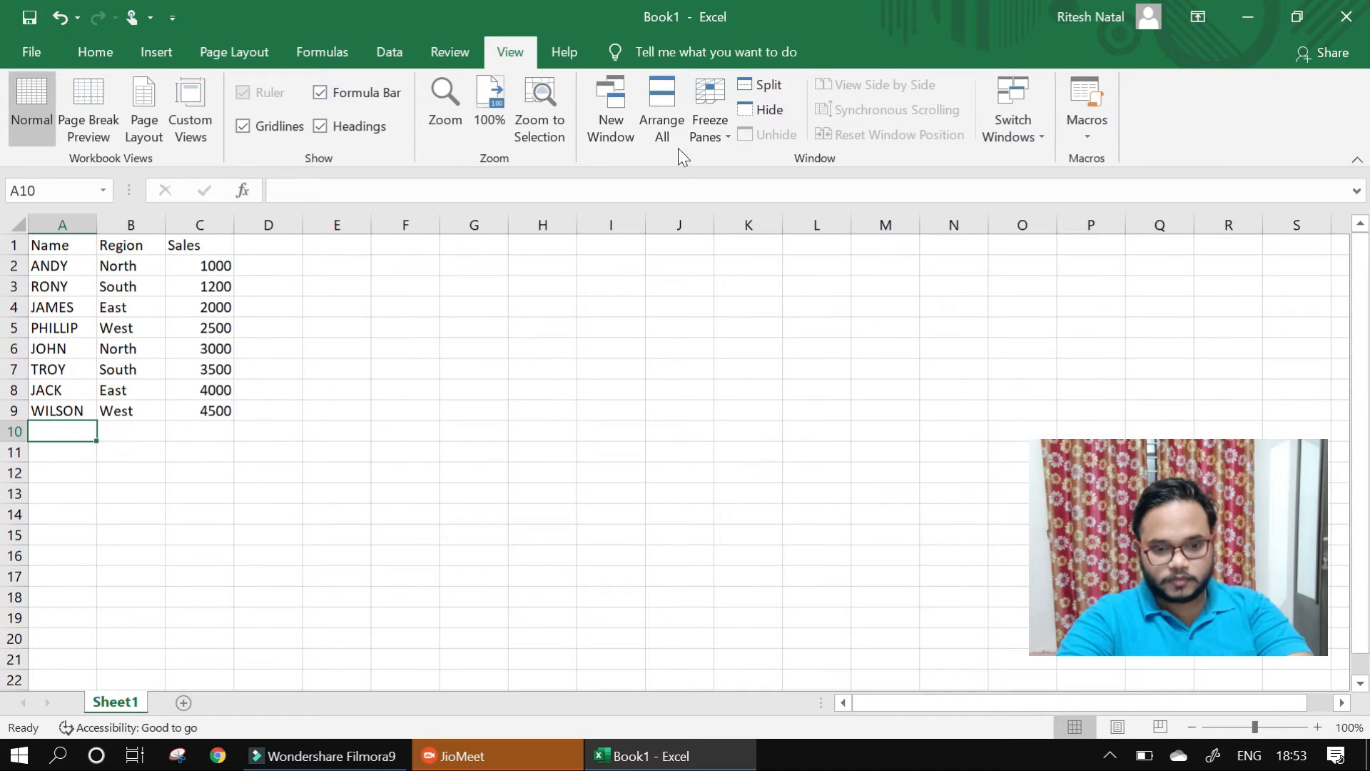
left_click(93, 50)
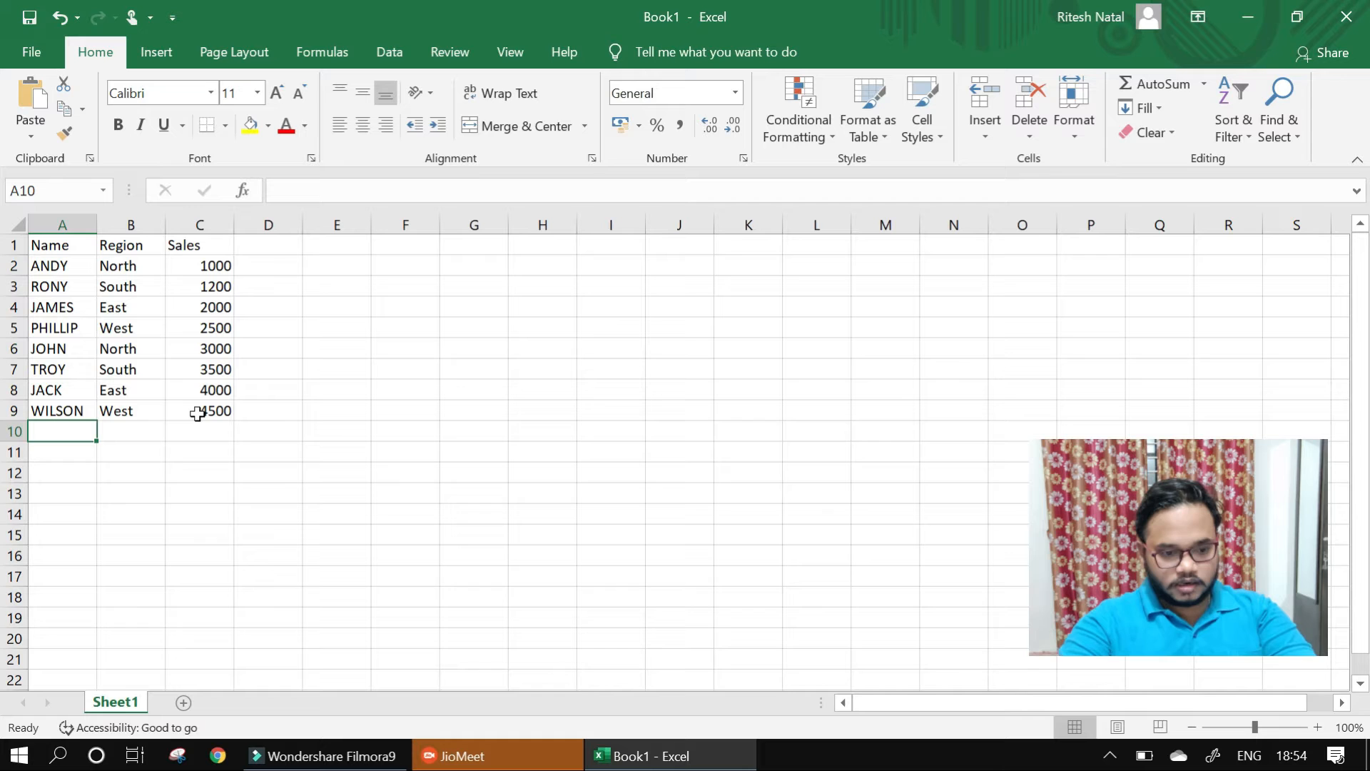
- Label cell A10 below the list of names as Total
left_click(70, 432)
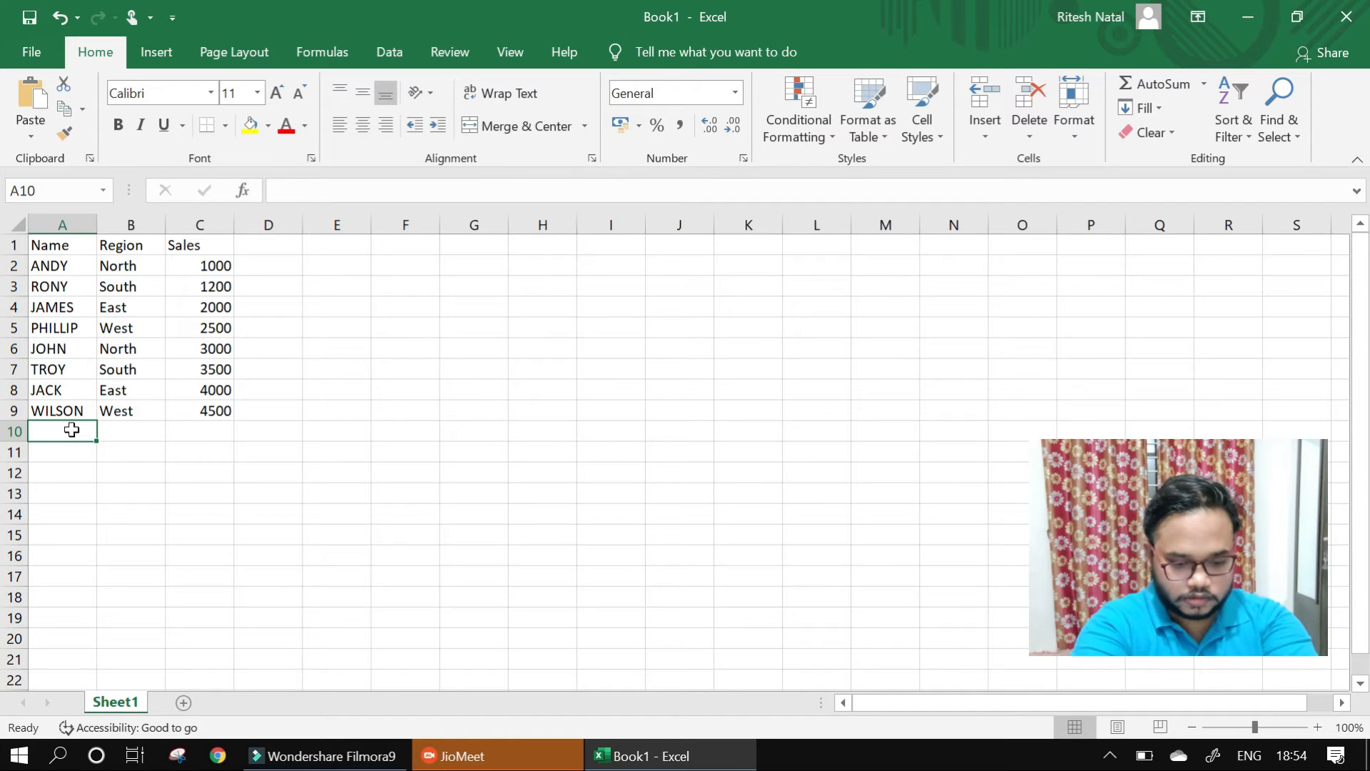
type("Total")
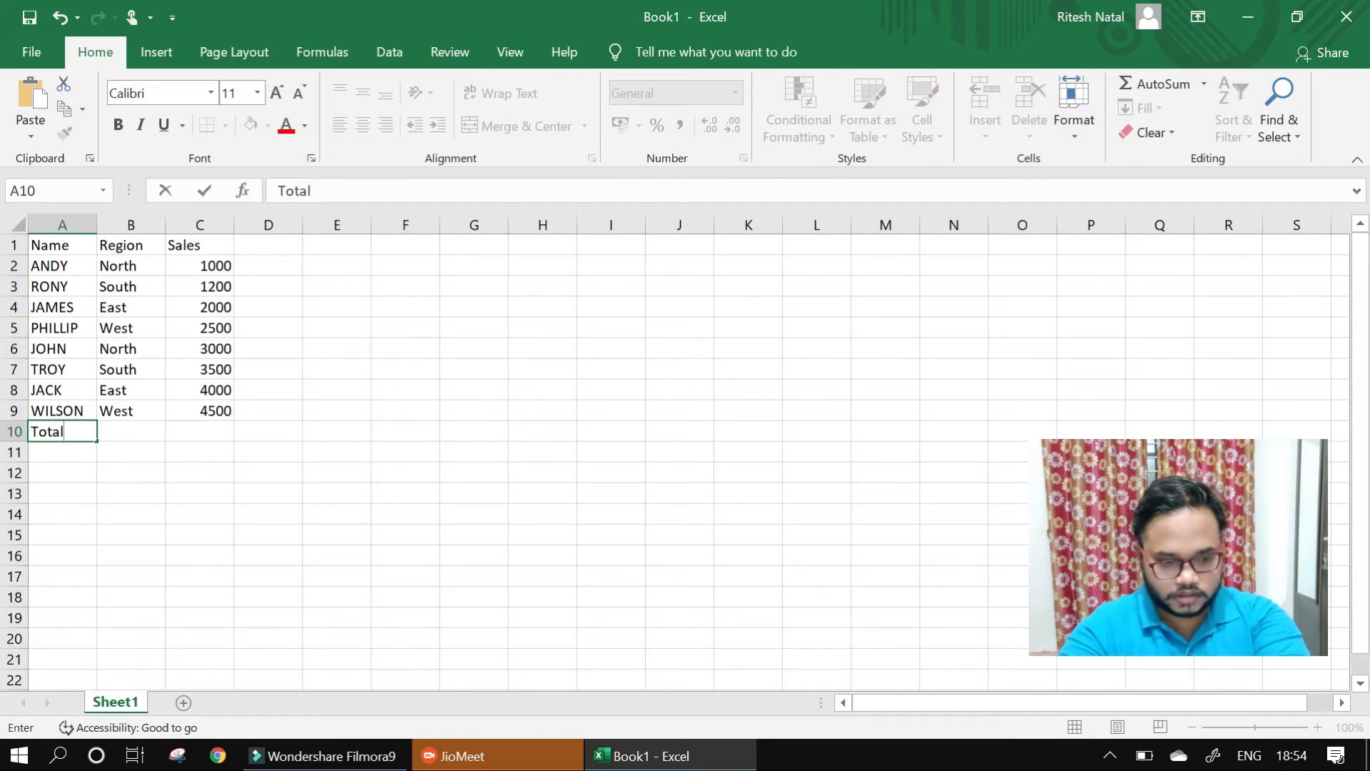
key("Tab")
key("Tab")
- Total the sales figures in cell C10 with the formula =sum(C2:C9)
type("=sum")
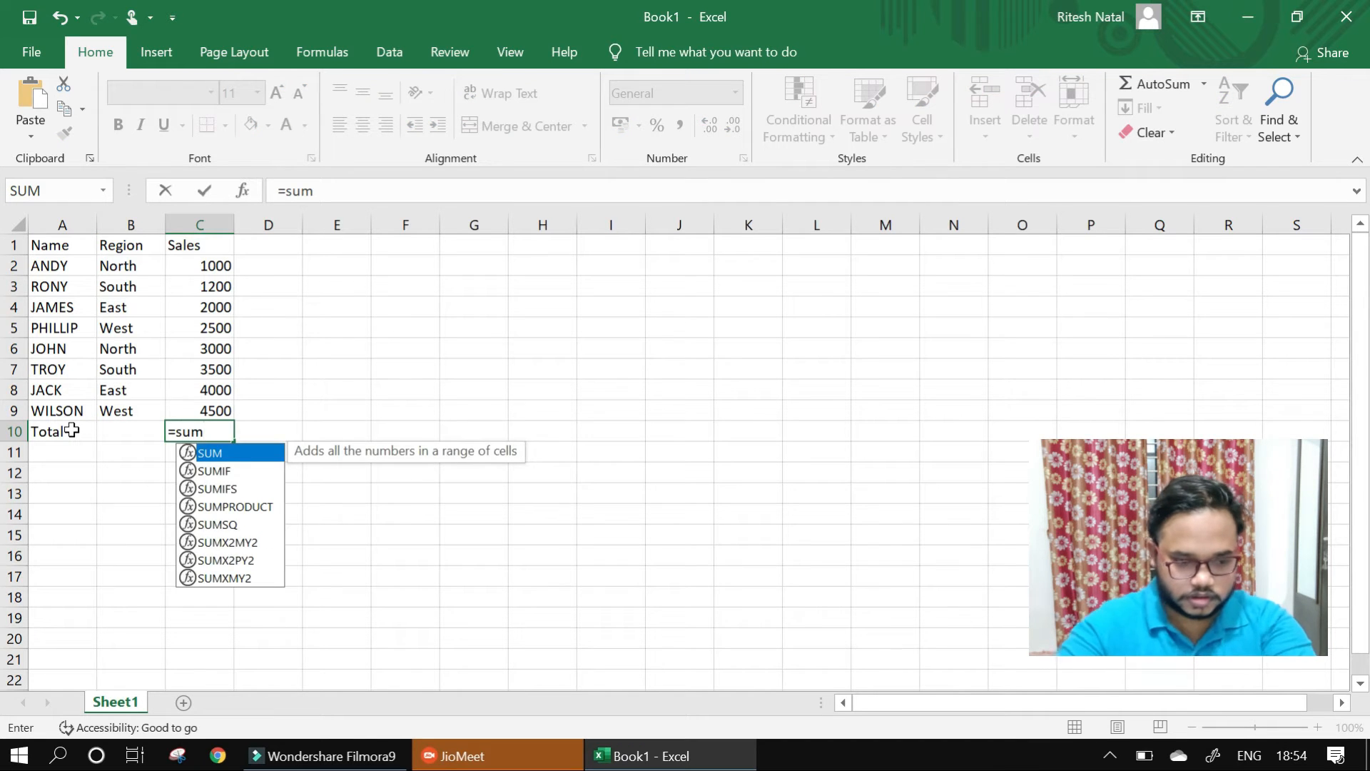
type("(")
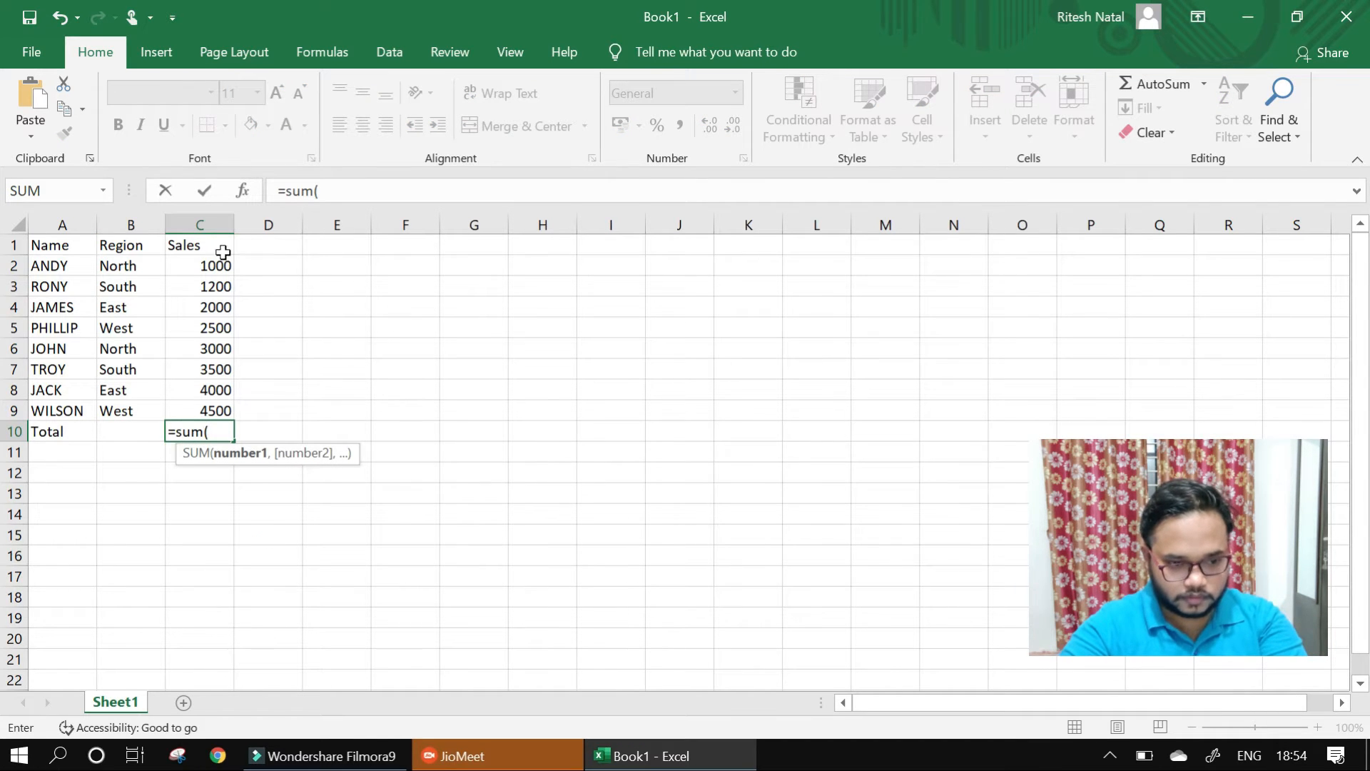
left_click_drag(211, 264, 194, 410)
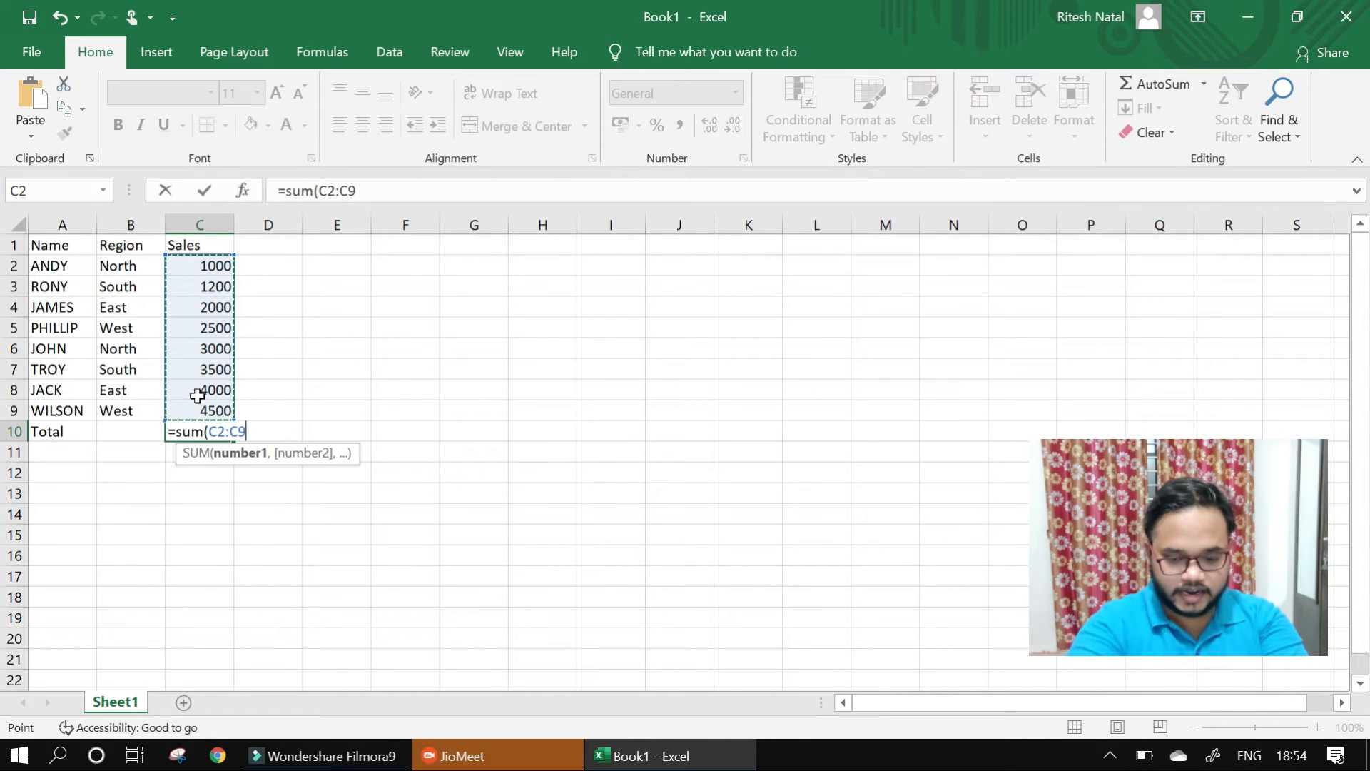
type(")")
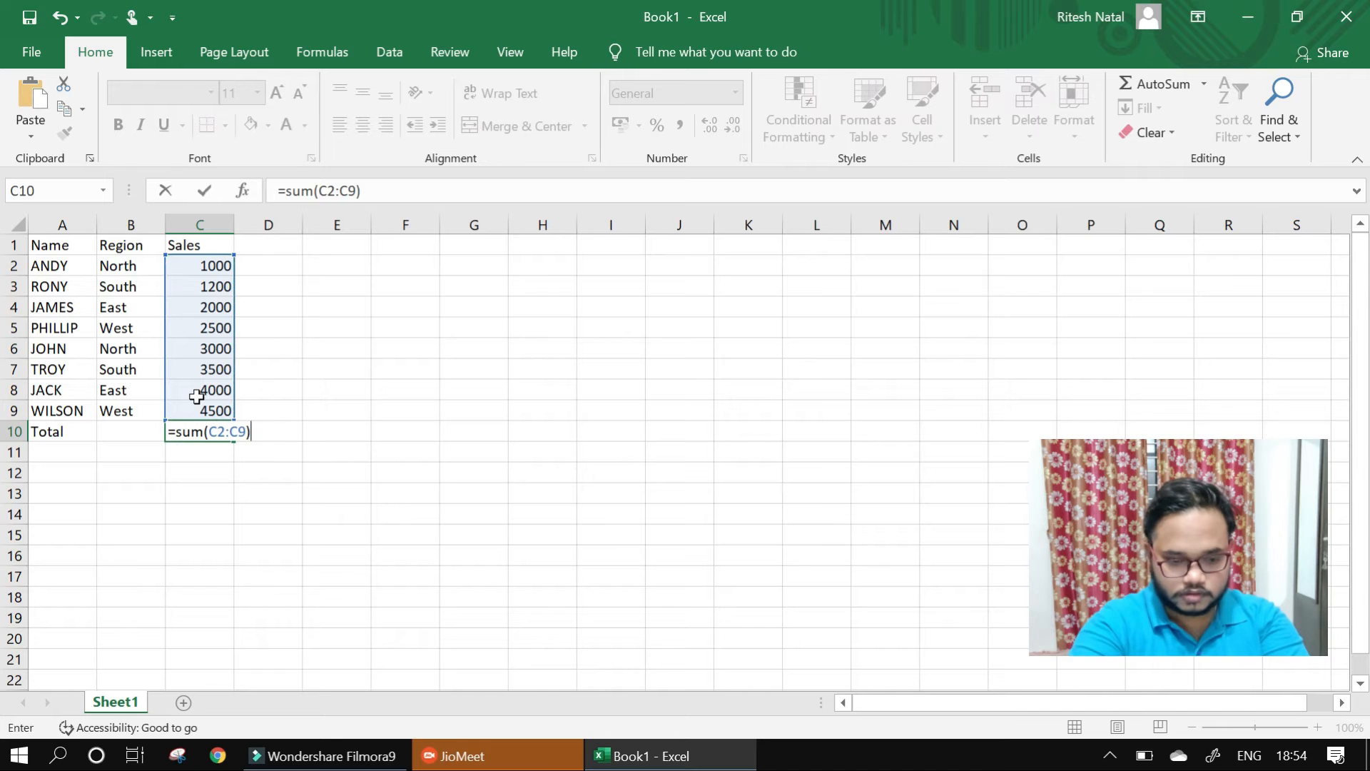
key("Return")
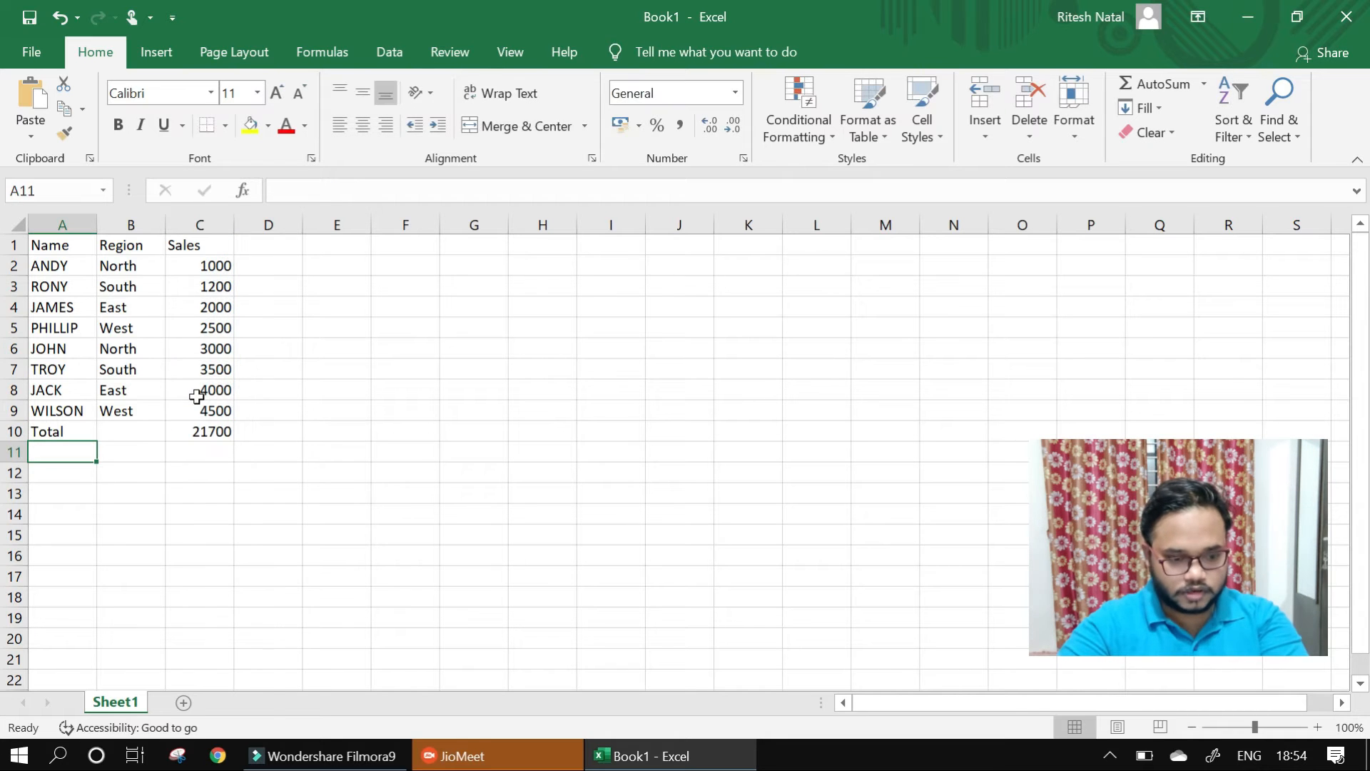
- Clear the formula in C10 and total the sales range C2:C9 again with AutoSum
left_click(227, 435)
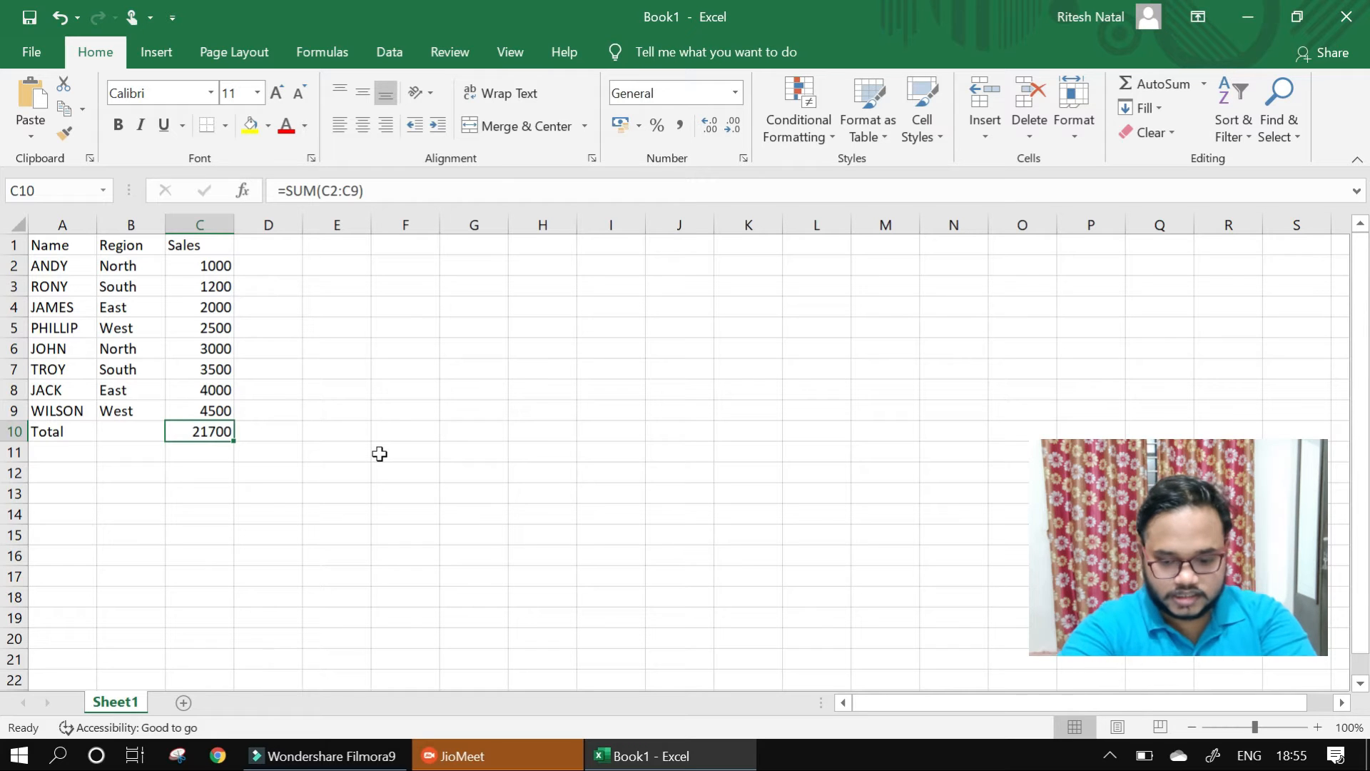
key("Delete")
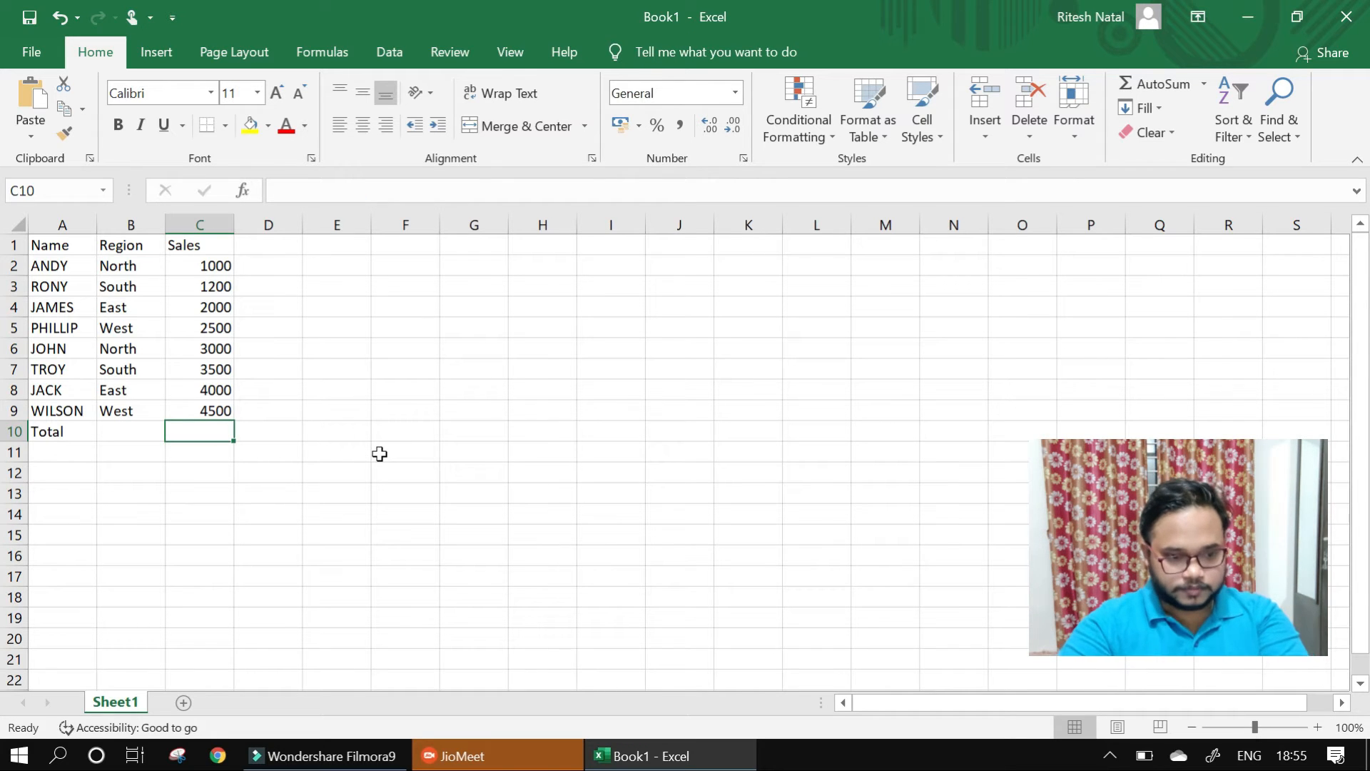
left_click_drag(202, 263, 193, 410)
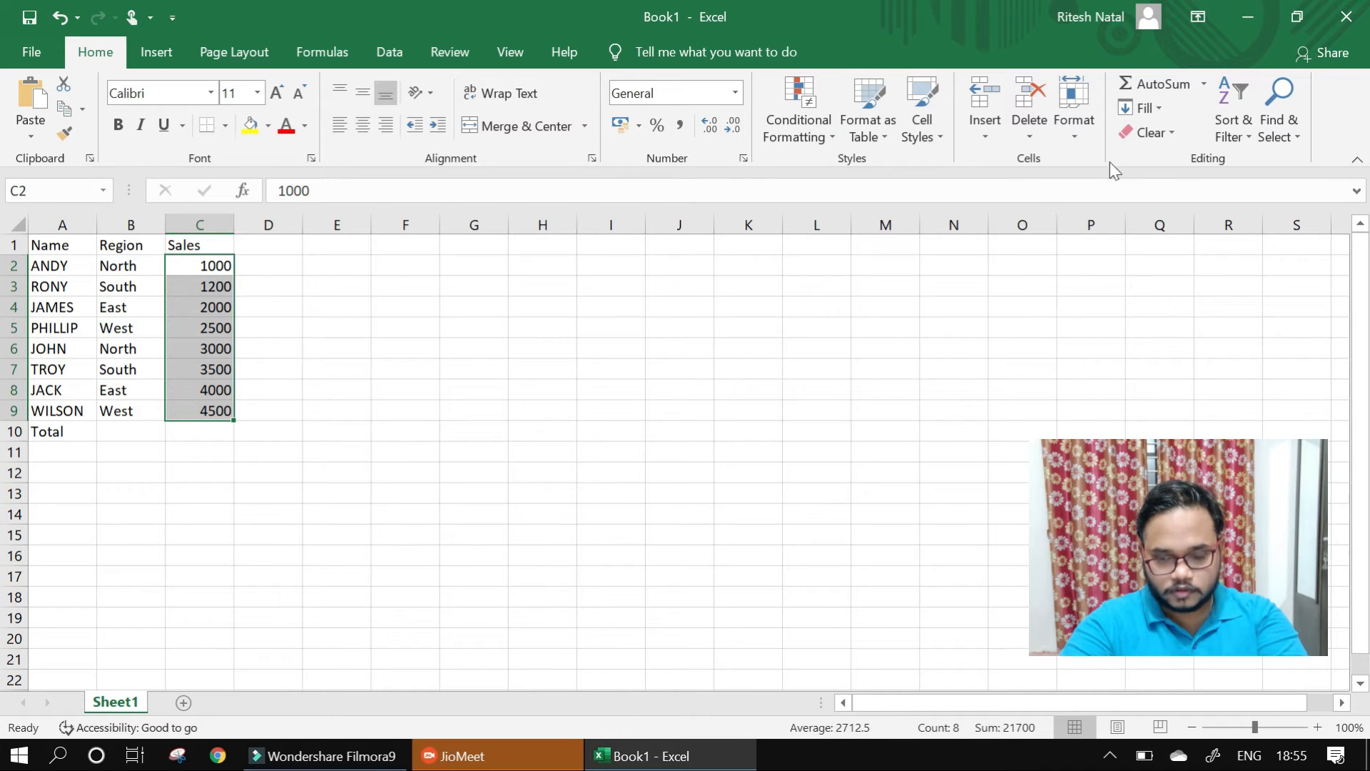
left_click(1174, 83)
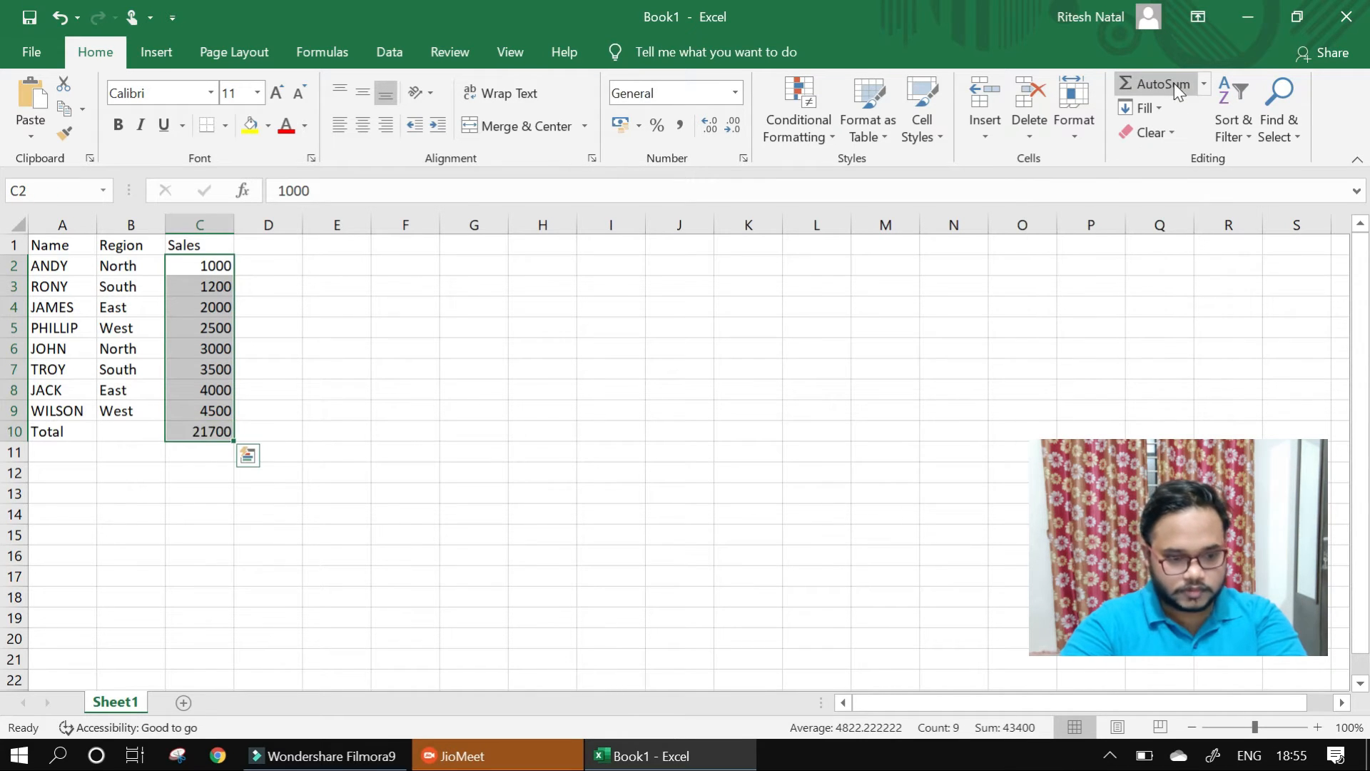
left_click(207, 431)
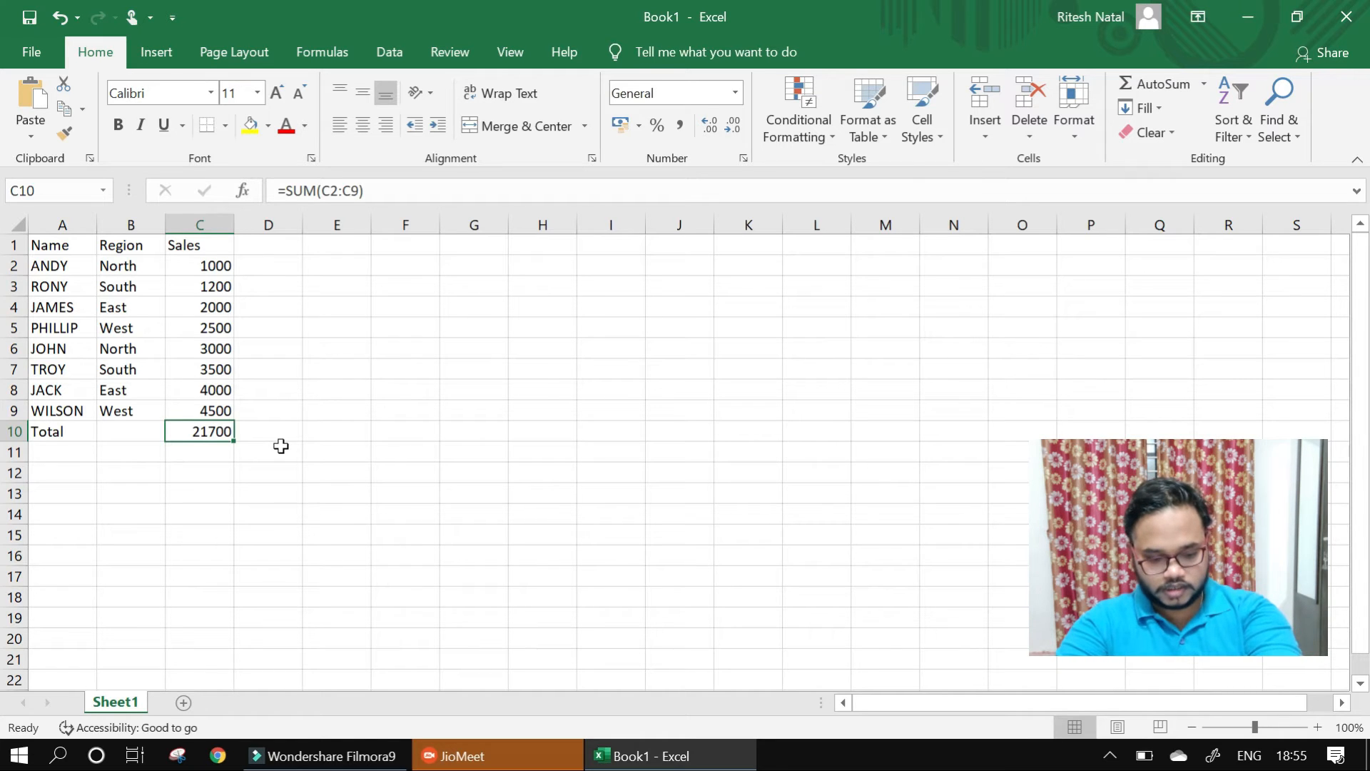
- Undo the AutoSum and apply it again to C2:C9 so the total goes in C10
key("ctrl+z")
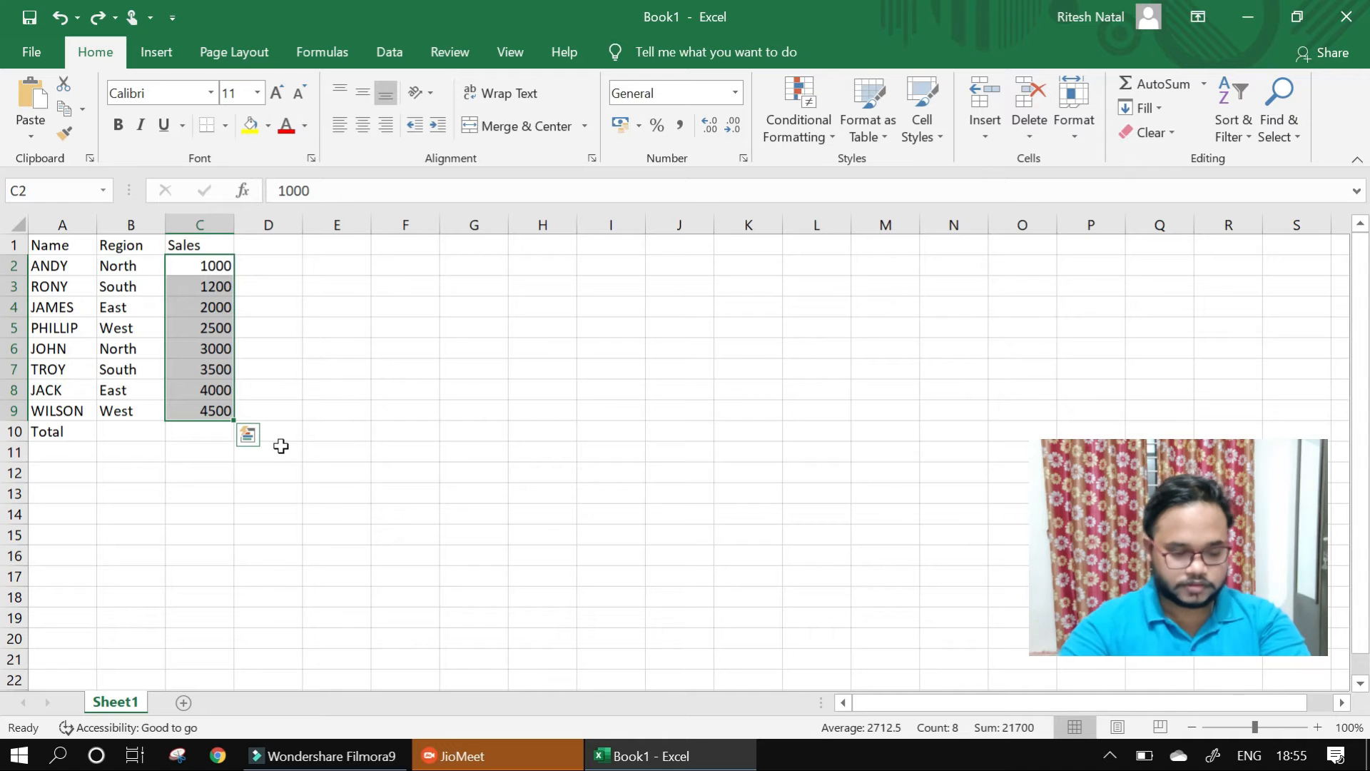
key("alt+equal")
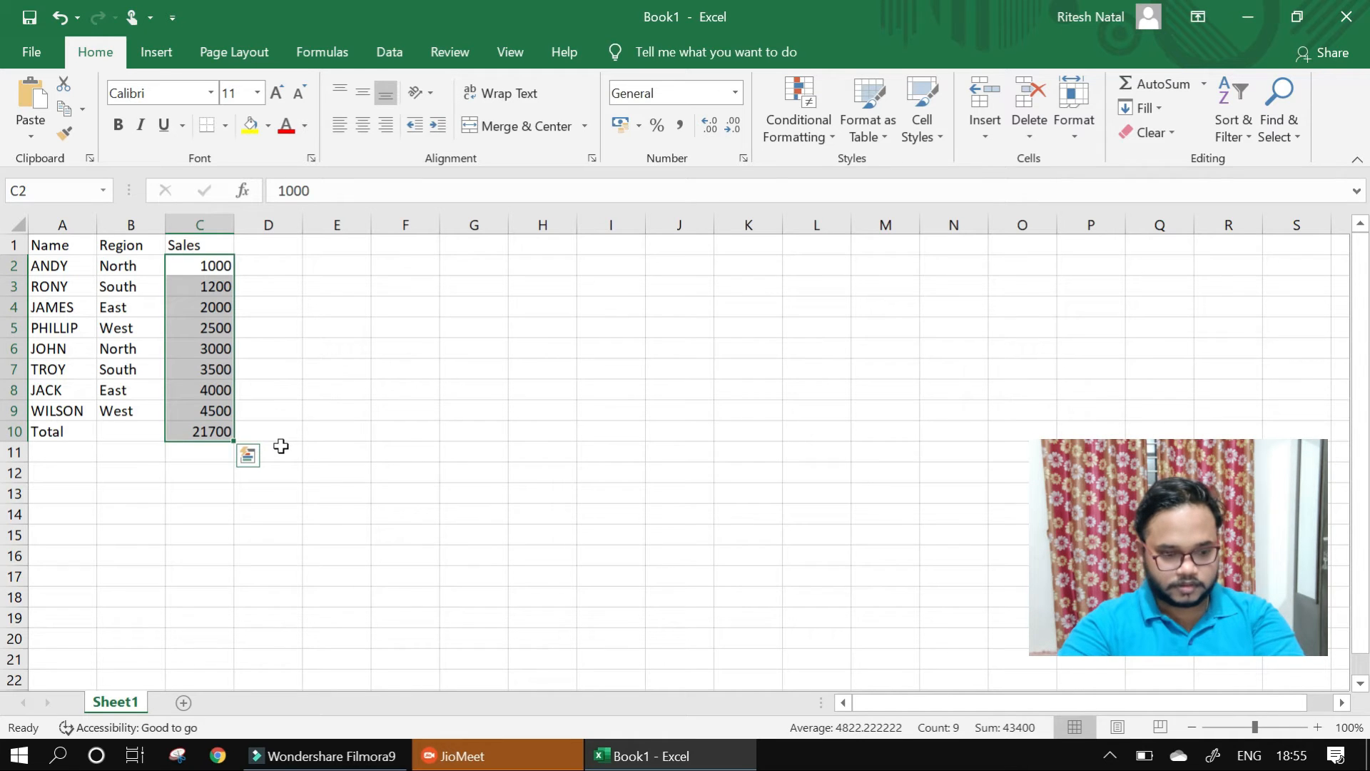
left_click(208, 451)
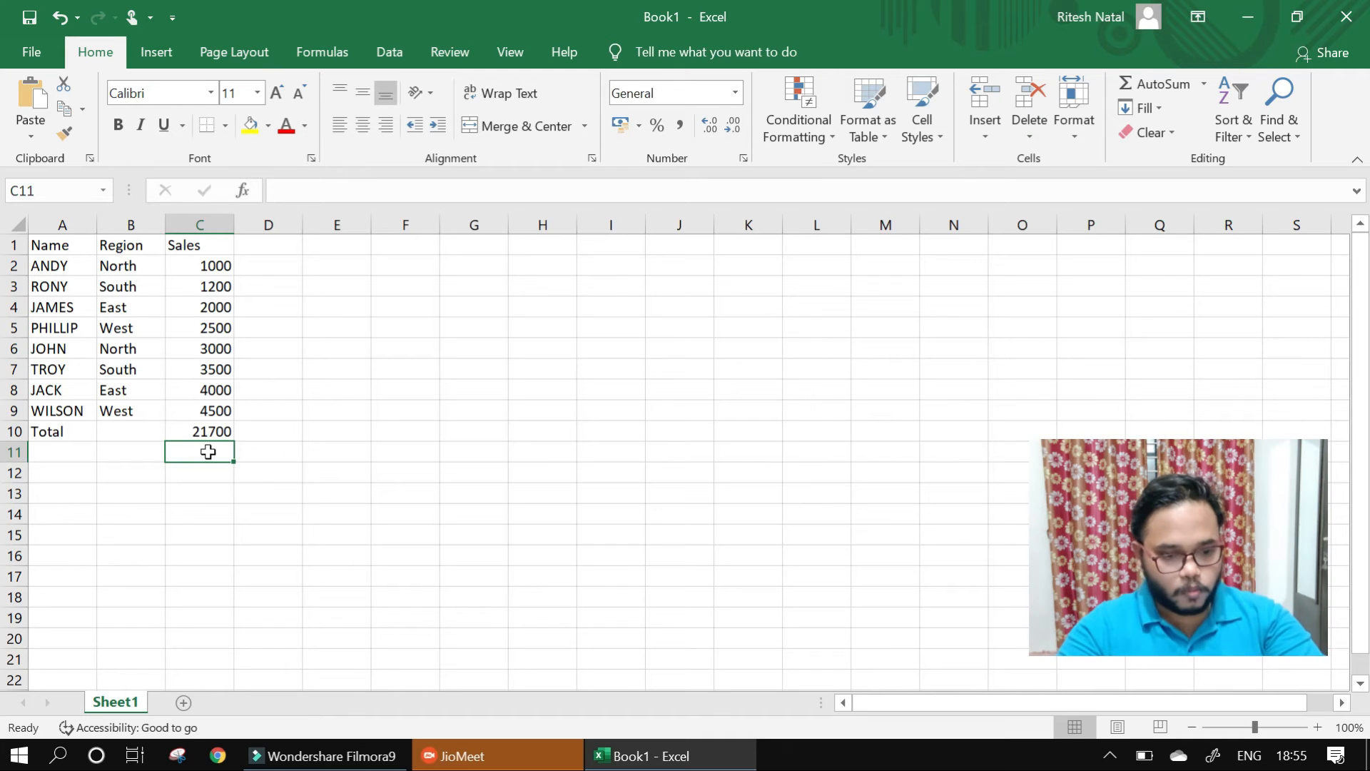
left_click(141, 455)
left_click(216, 454)
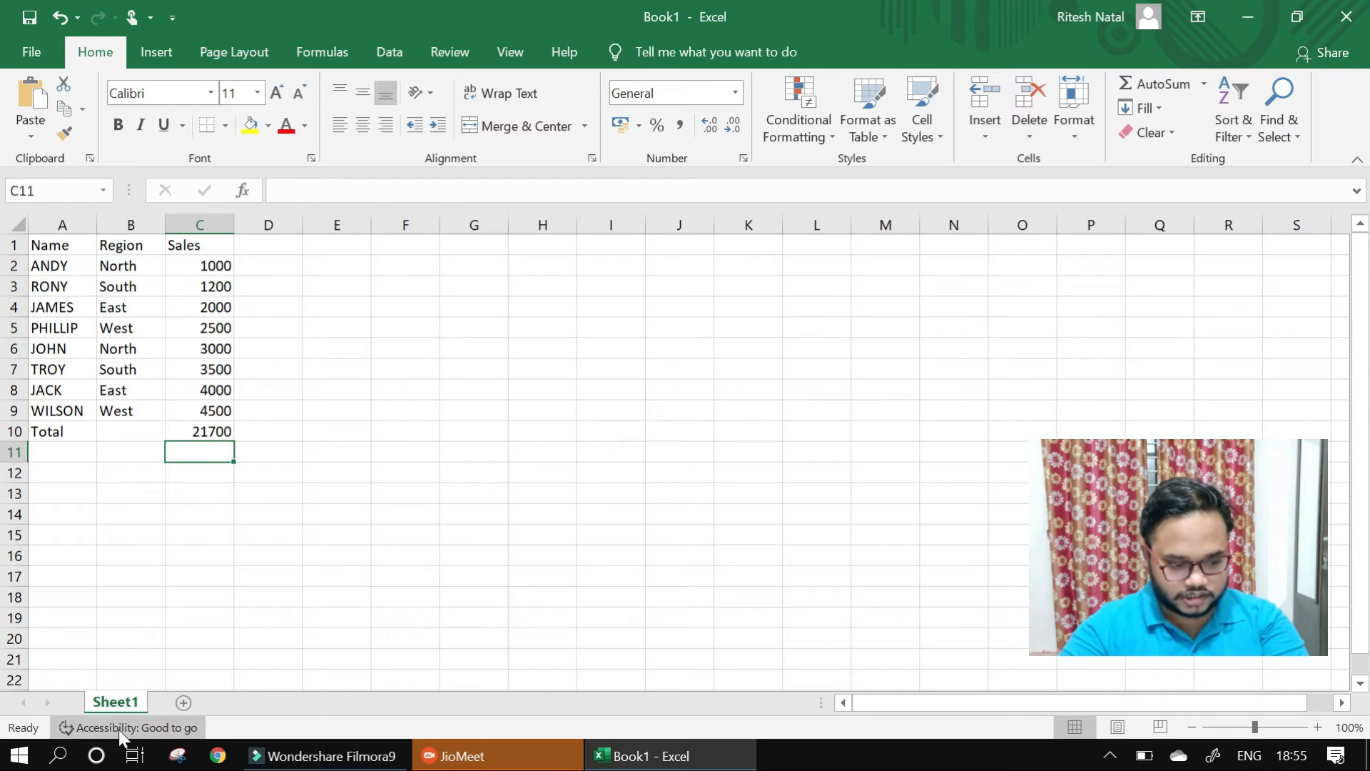
- Insert a new blank worksheet in the workbook
left_click(183, 703)
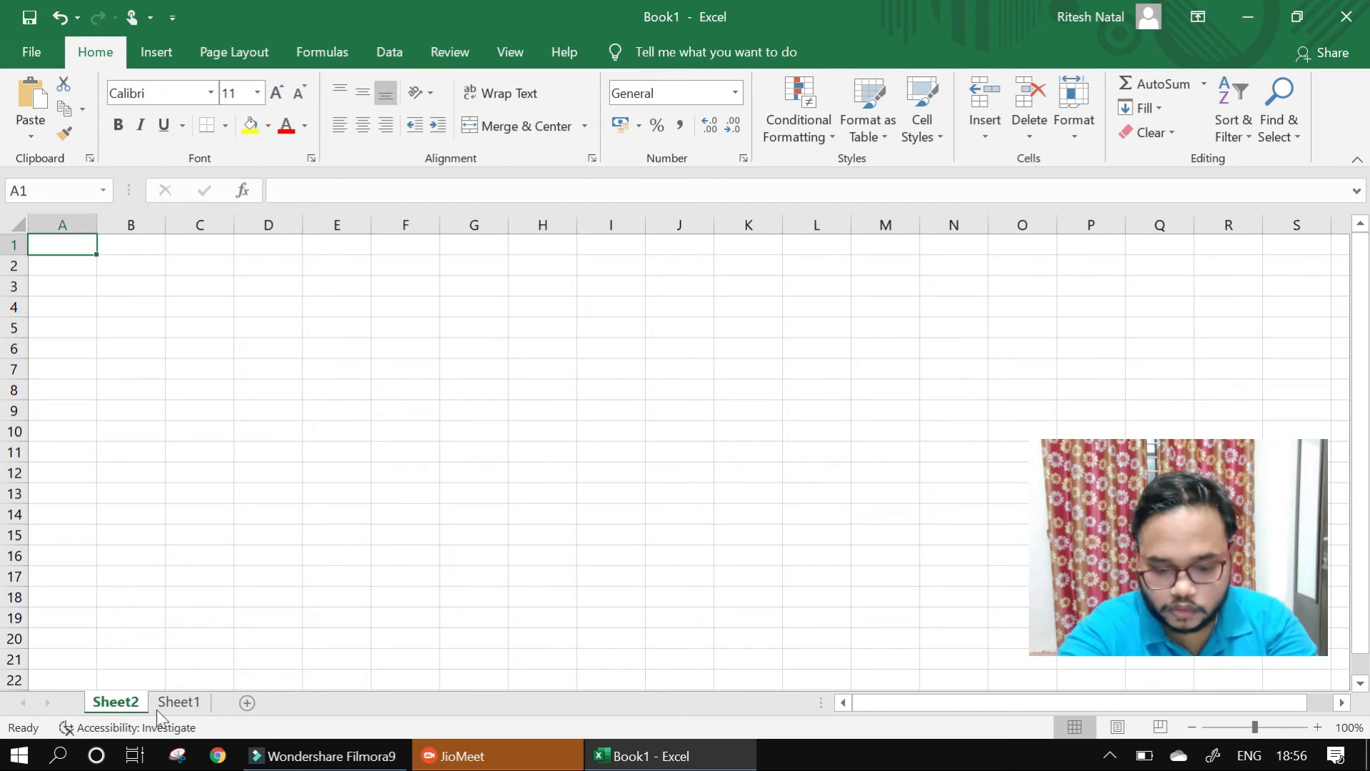
key("shift+F11")
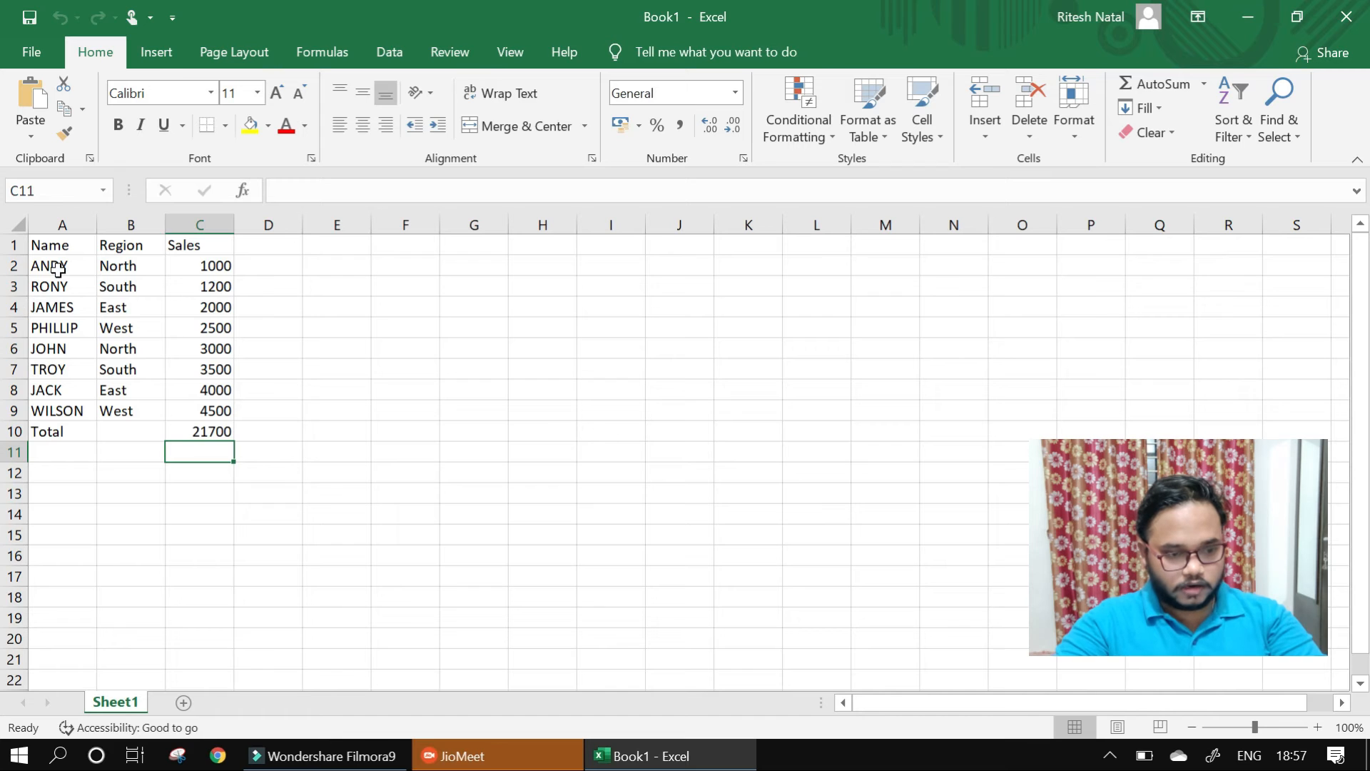
- Select the whole data table A1:C10, extend the selection to the entire worksheet, and clear the selection
left_click(56, 247)
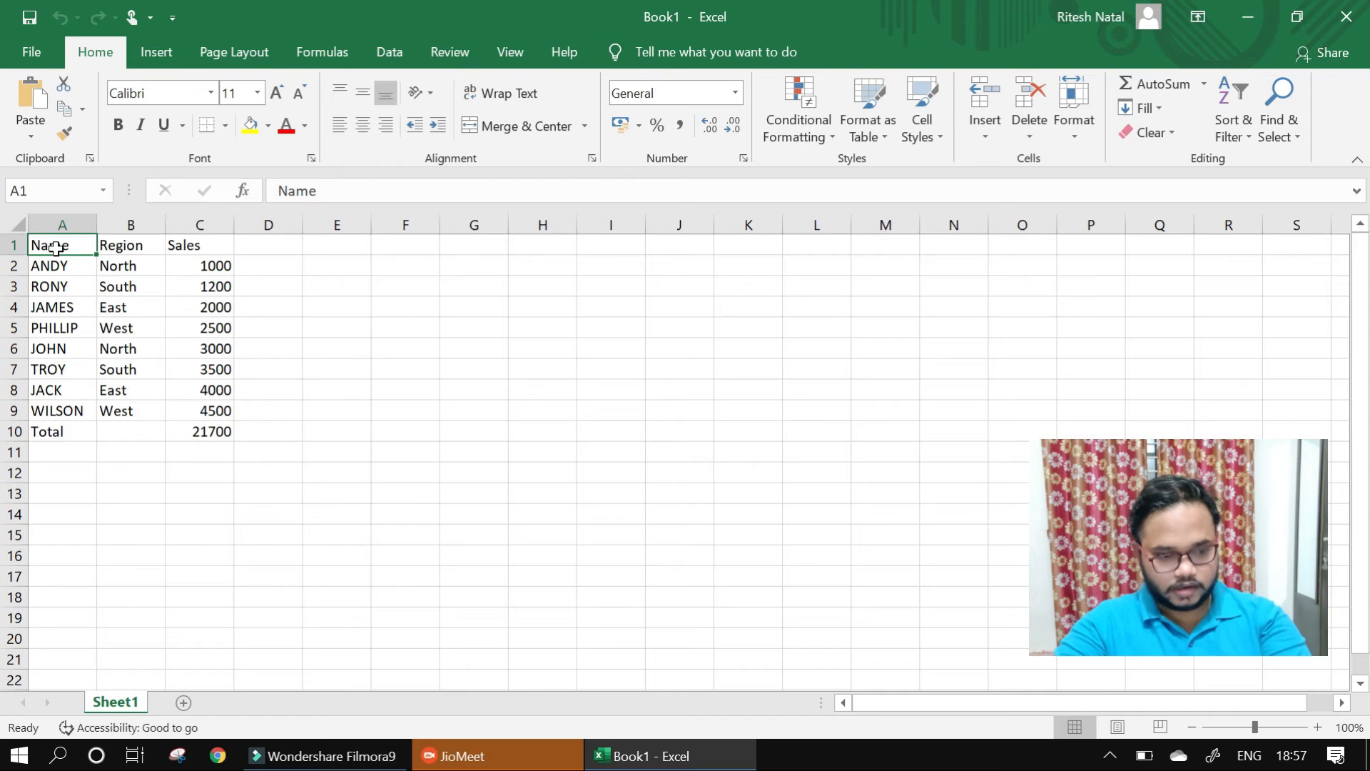
key("ctrl+a")
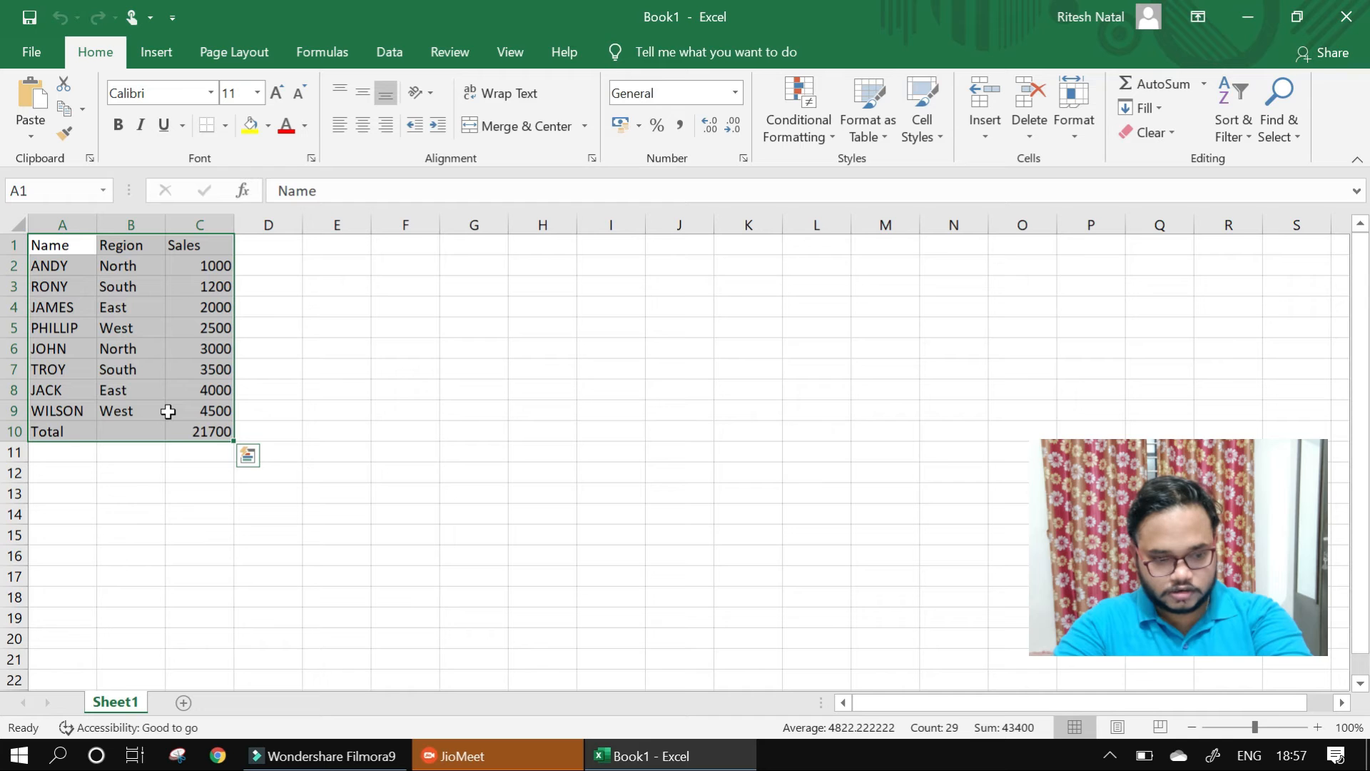
key("ctrl+a")
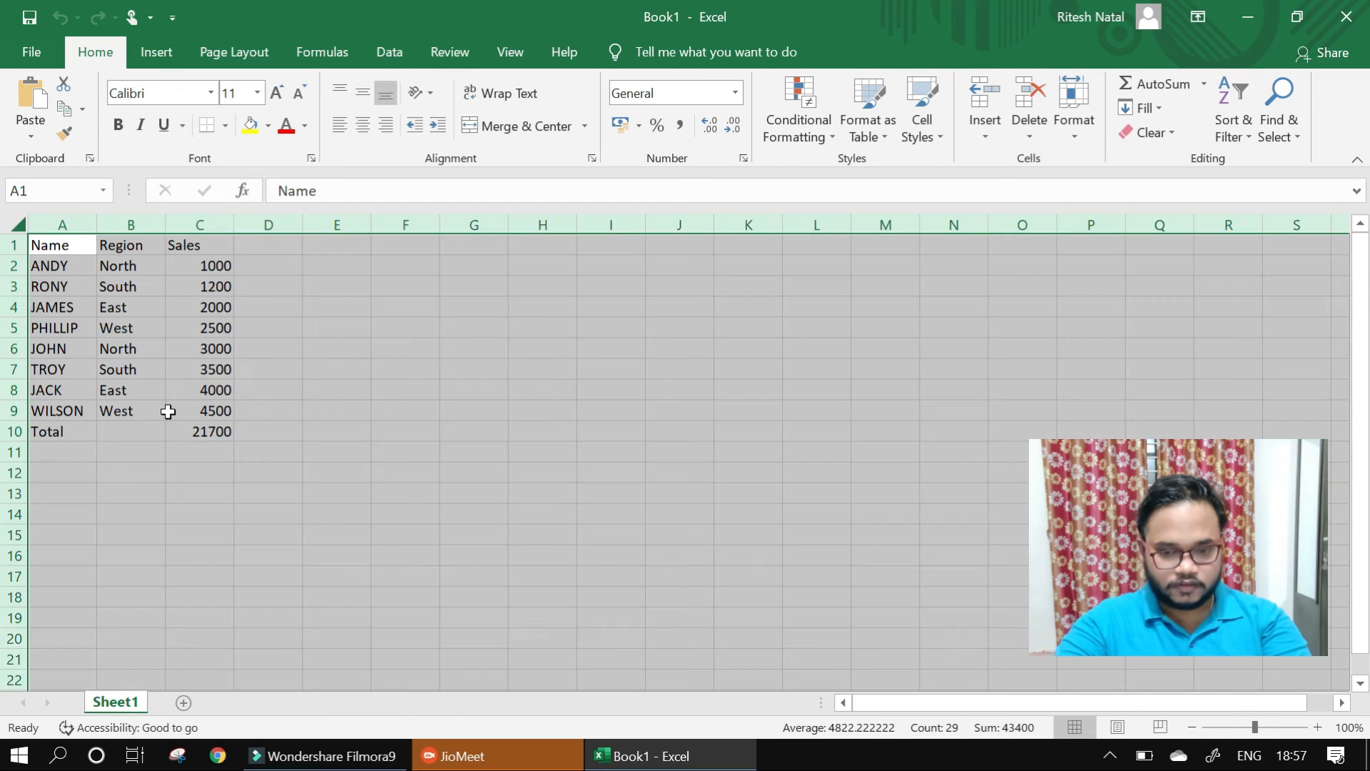
left_click(476, 468)
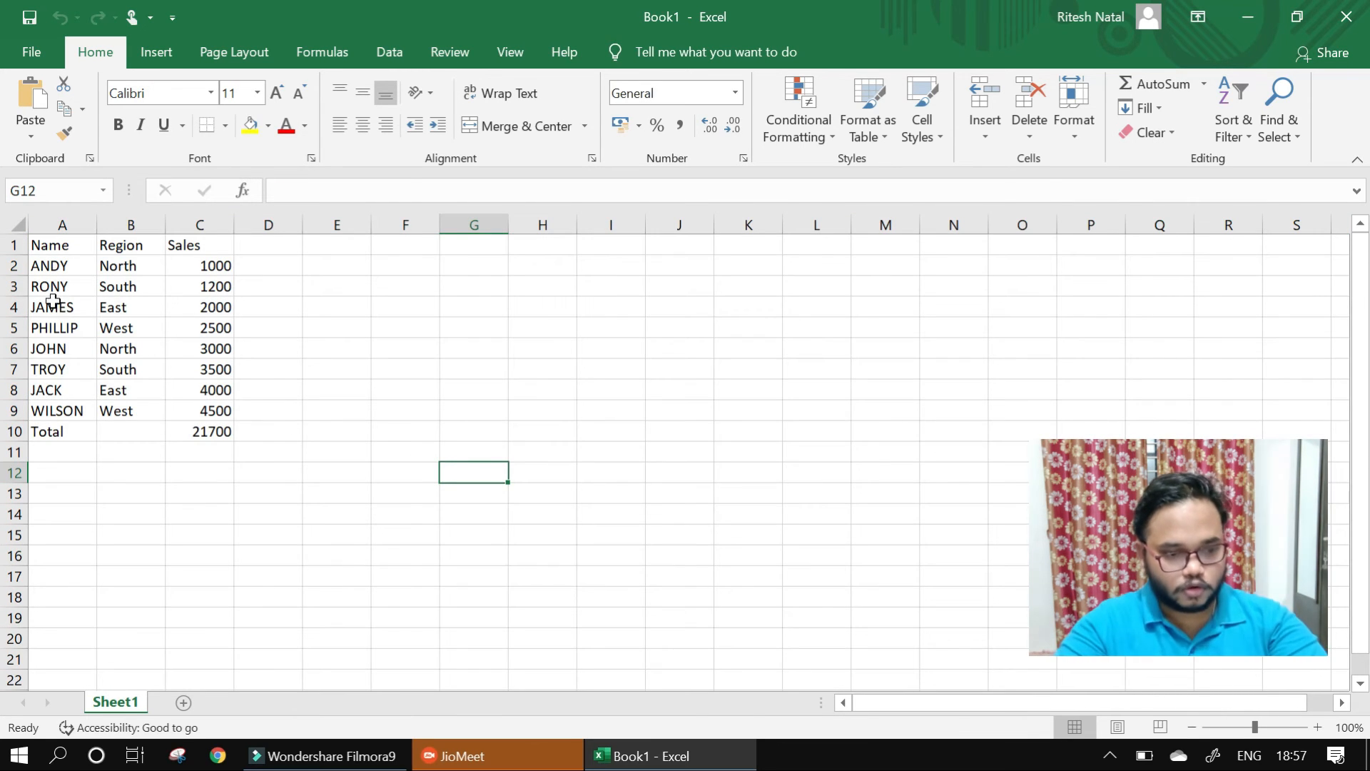
- Select all of row 2, followed by all of column B
left_click(54, 266)
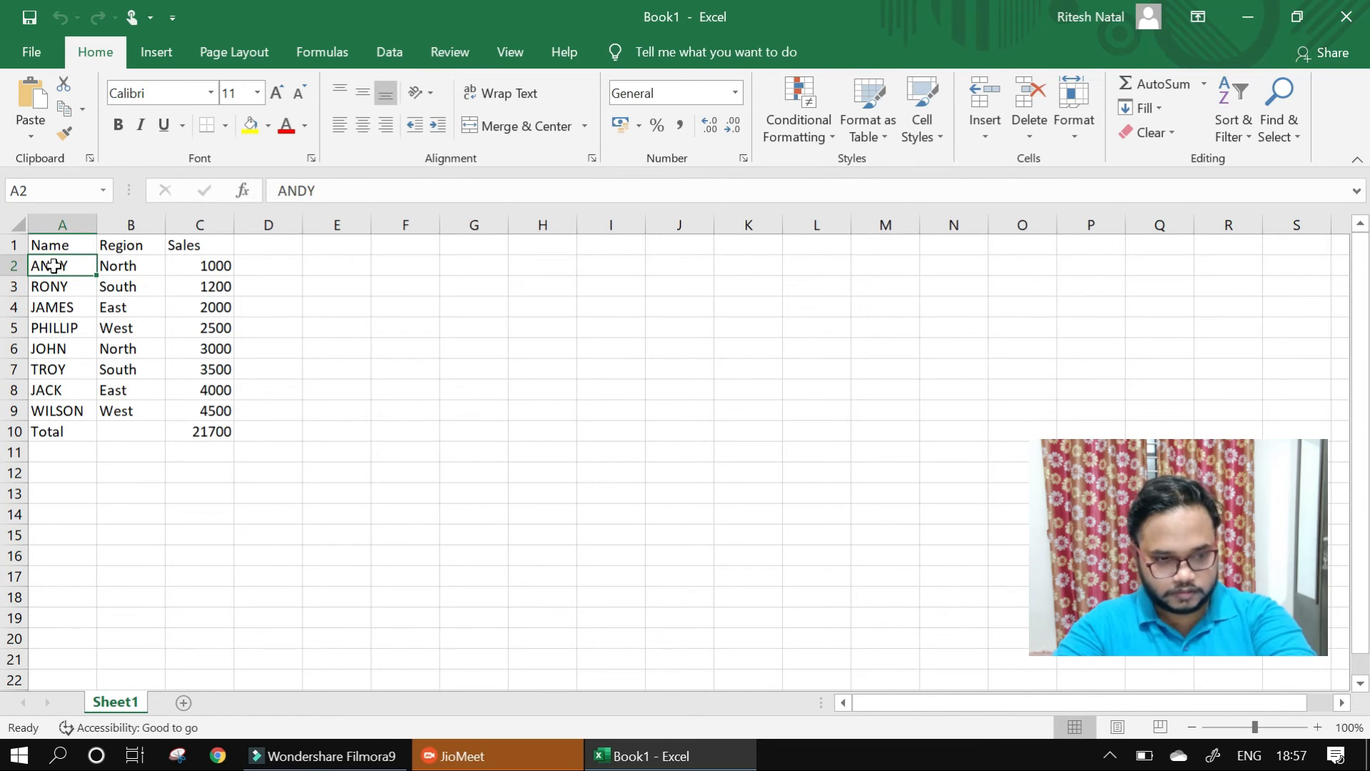
key("shift+space")
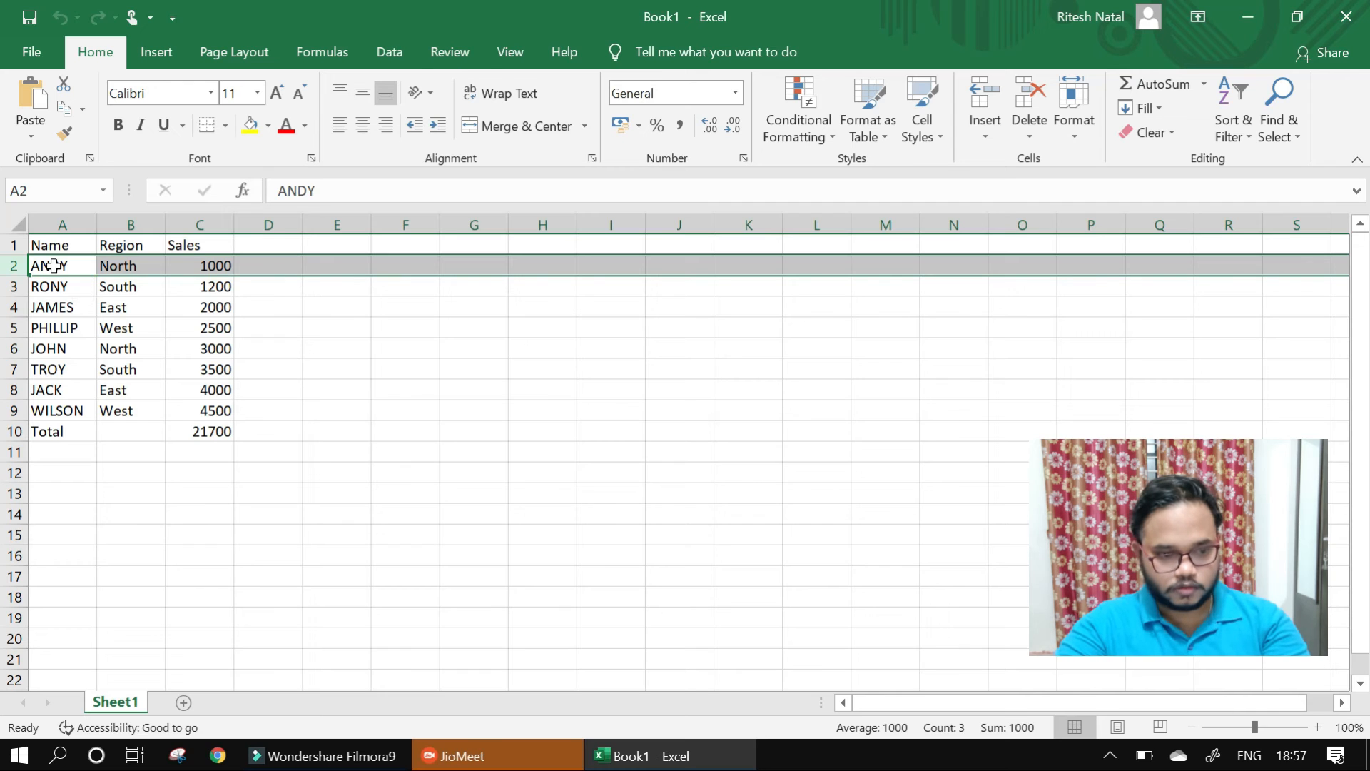
left_click(135, 224)
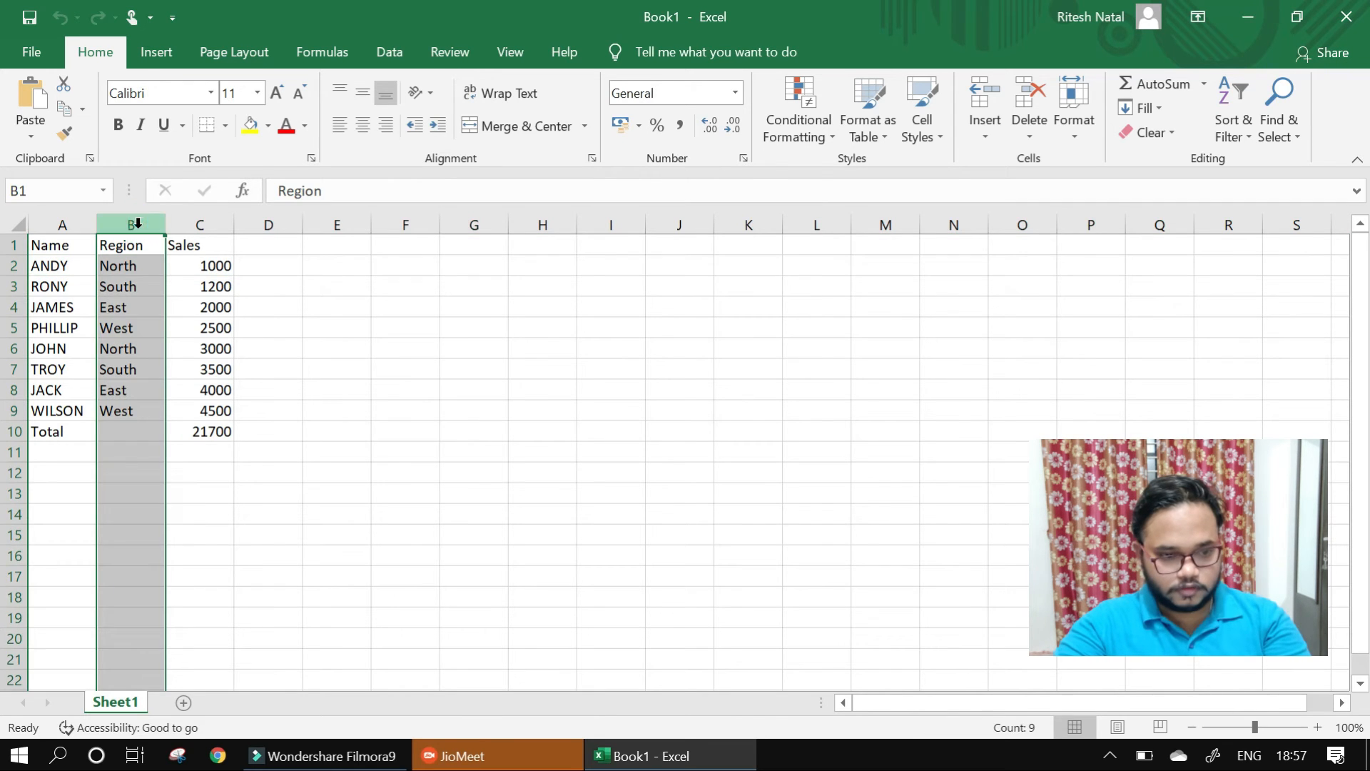
- Clear the current selection, select the whole of column B again starting from cell B1, and deselect it
left_click(448, 345)
left_click(135, 245)
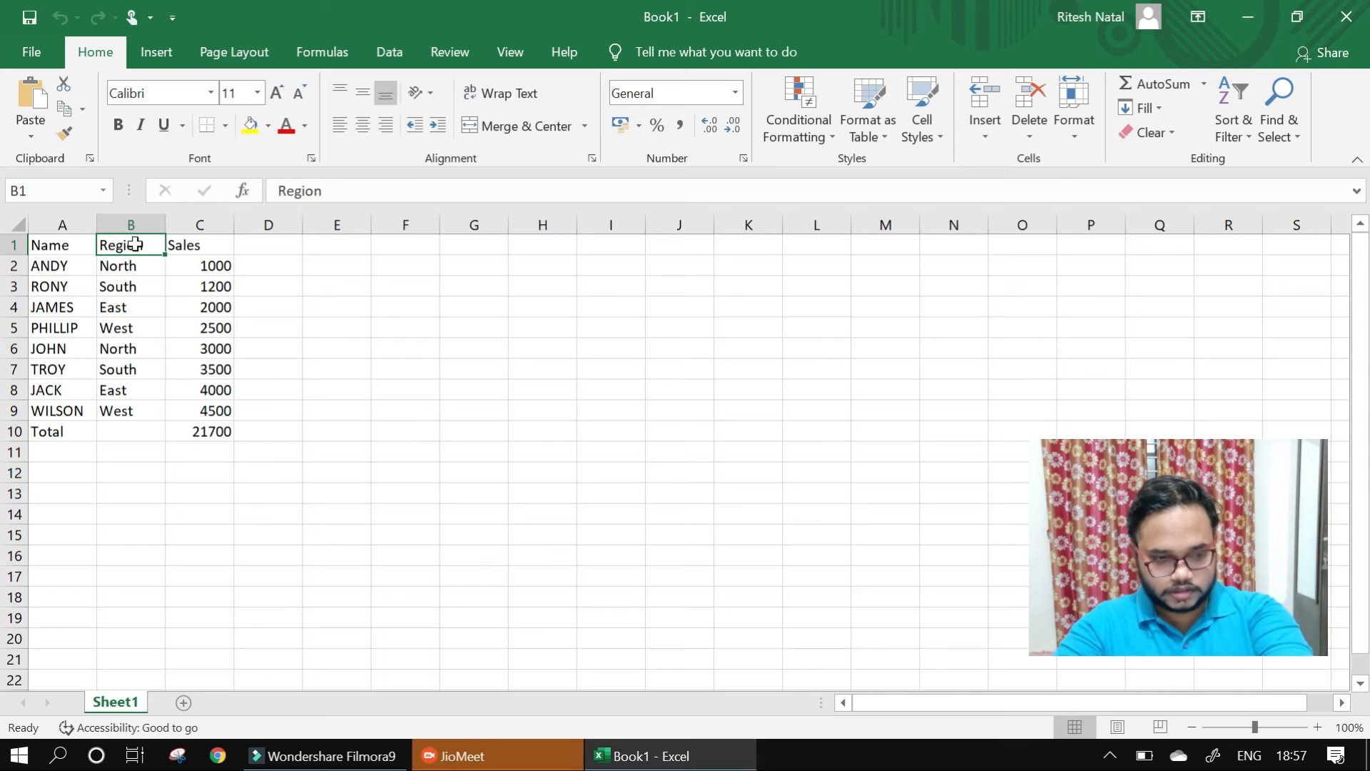
key("ctrl+space")
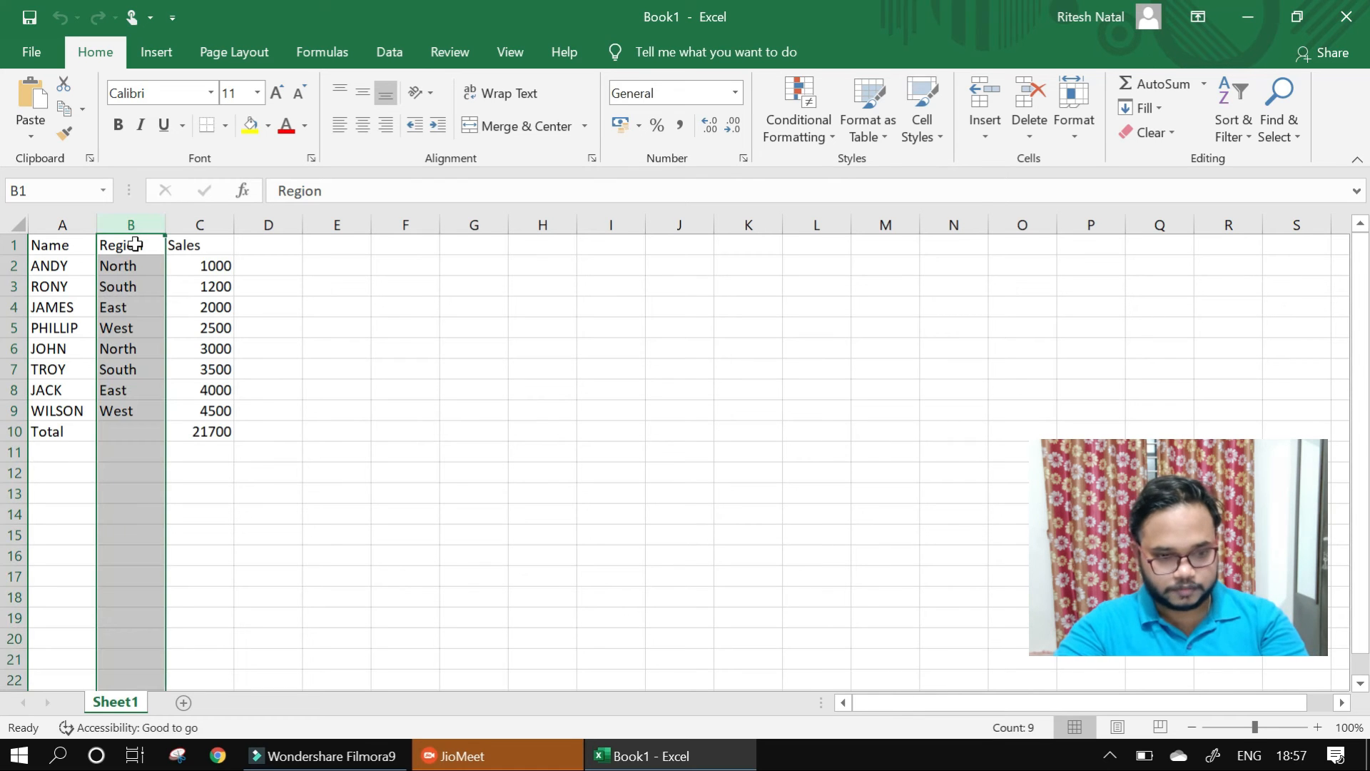
left_click(392, 328)
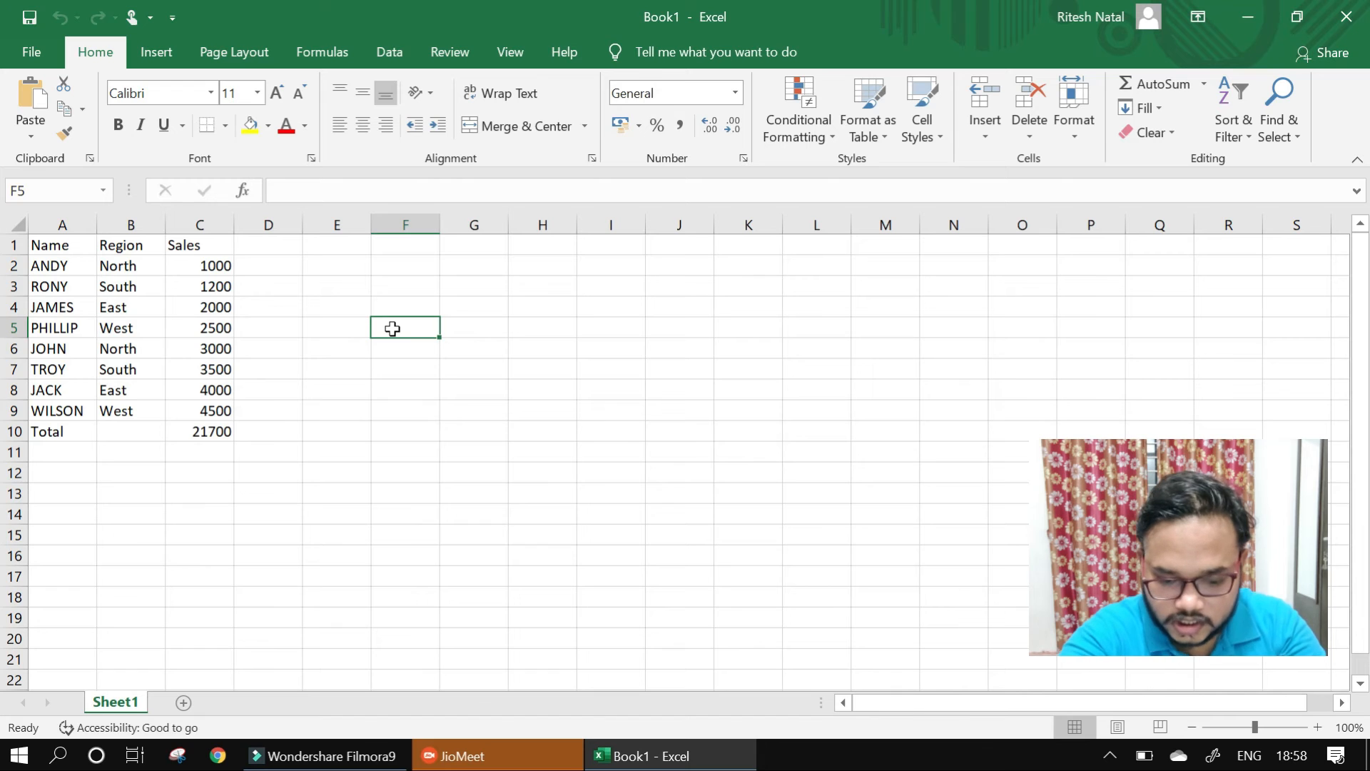
- Insert three new blank worksheets in front of Sheet1
key("shift+F11")
key("shift+F11")
key("shift+F11")
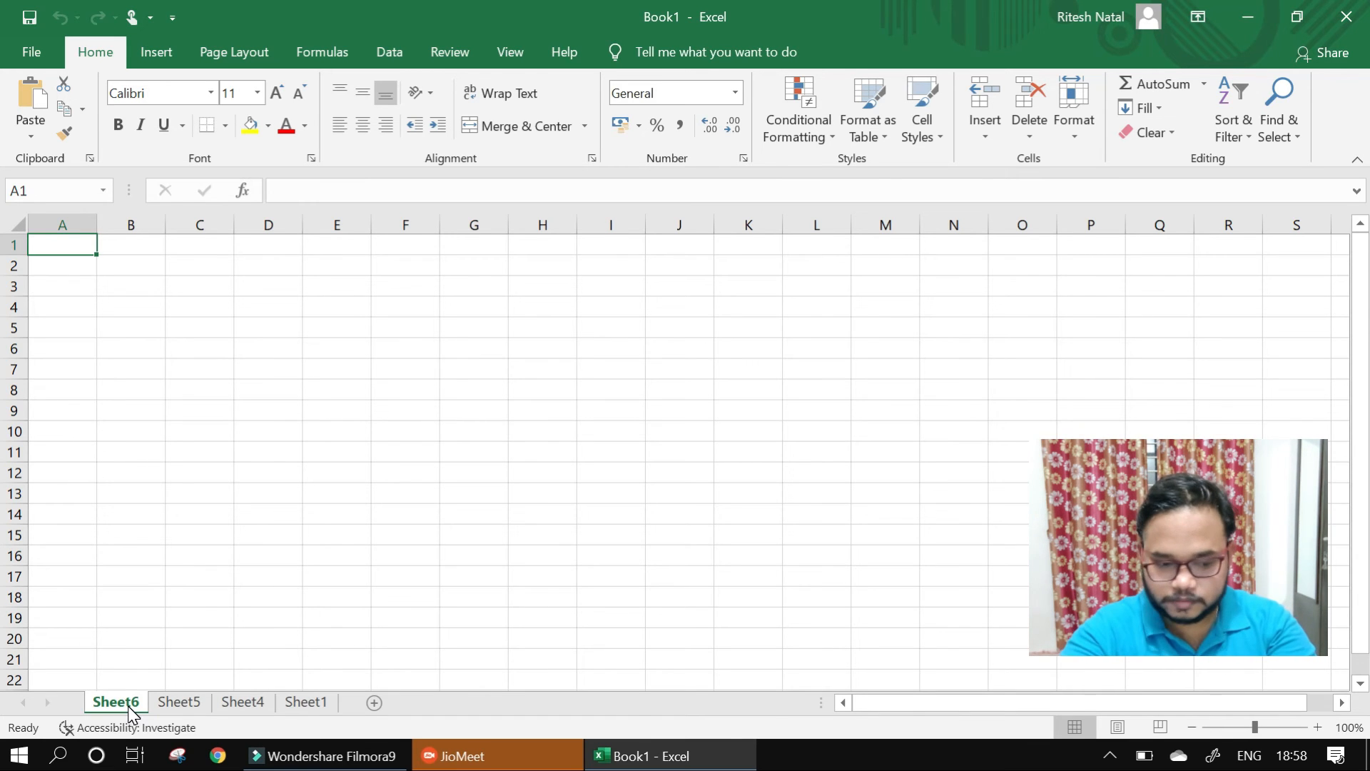
- Switch from Sheet6 to Sheet5 and Sheet4, return to Sheet6, and step through the sheets in order to Sheet1
key("ctrl+Page_Down")
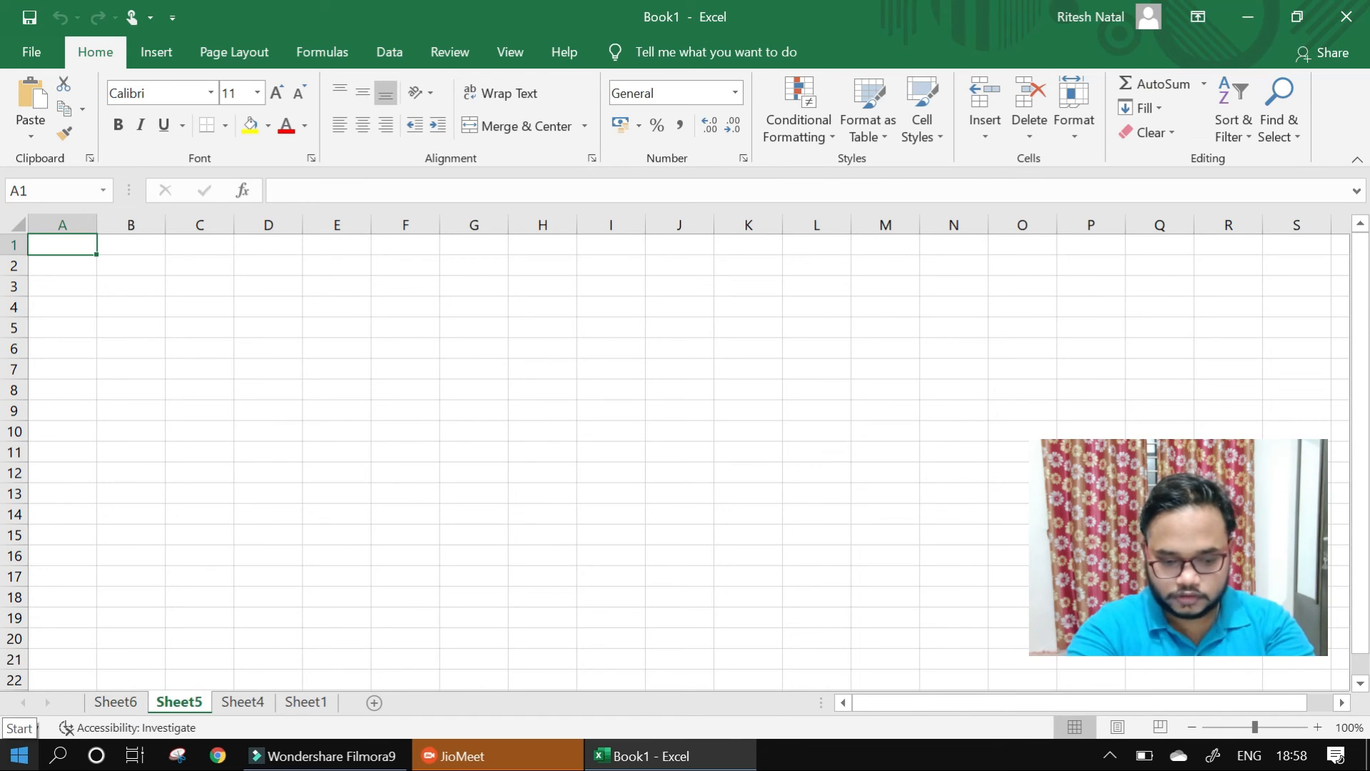
key("ctrl+Page_Down")
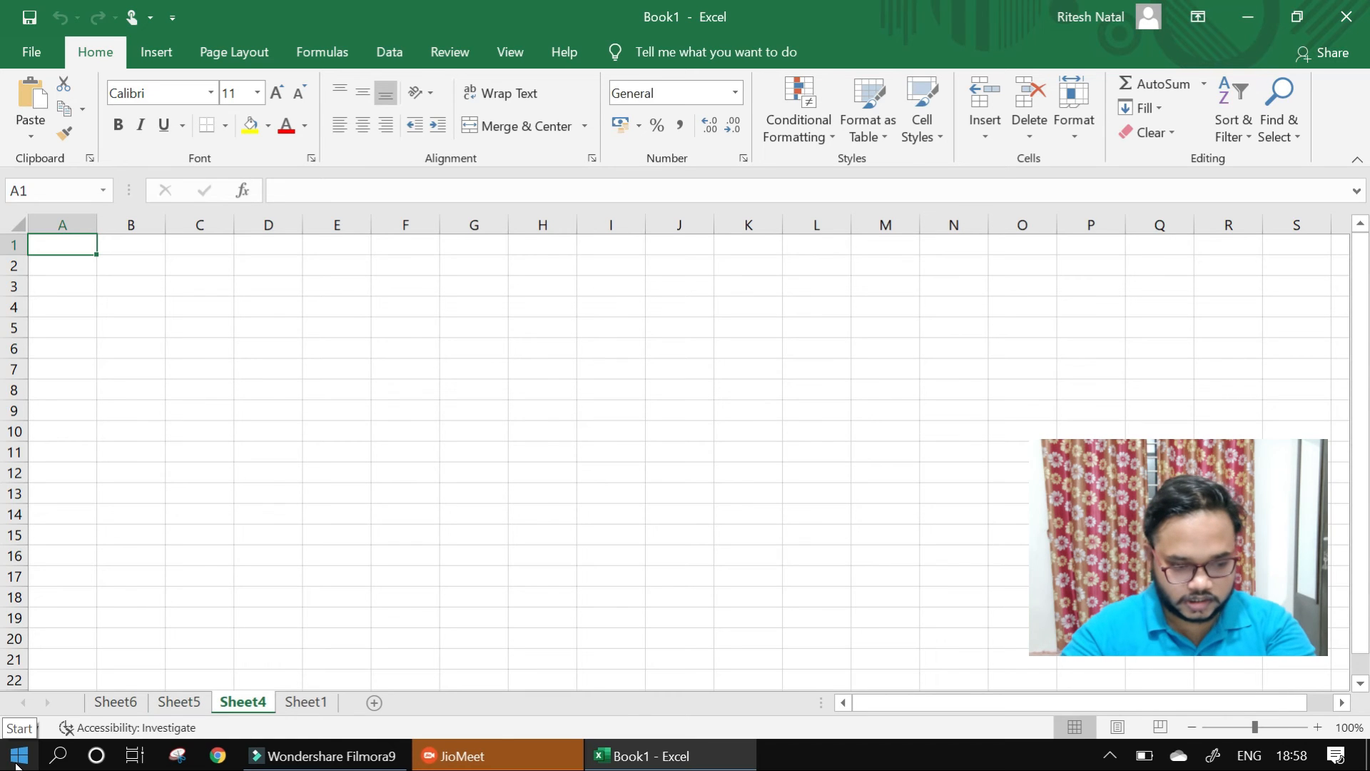
left_click(127, 705)
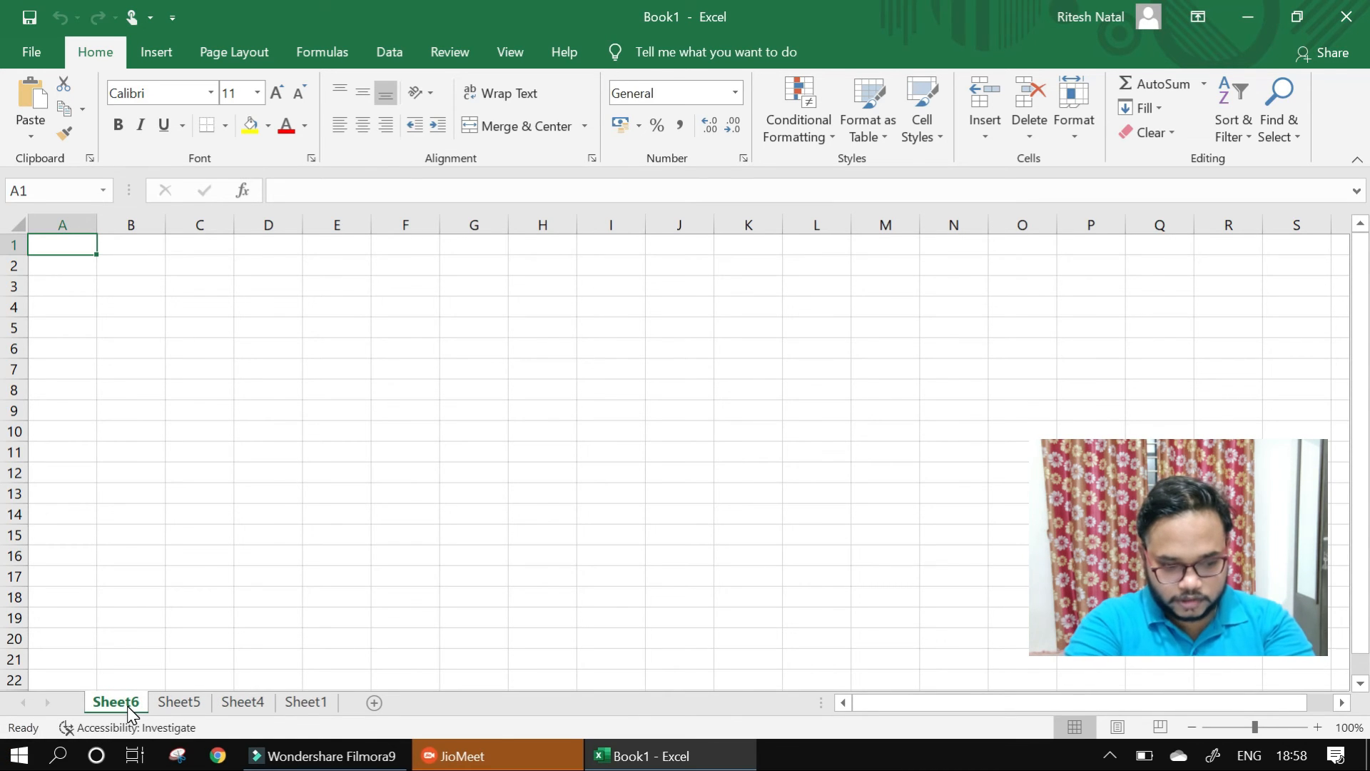
key("ctrl+shift+Page_Down")
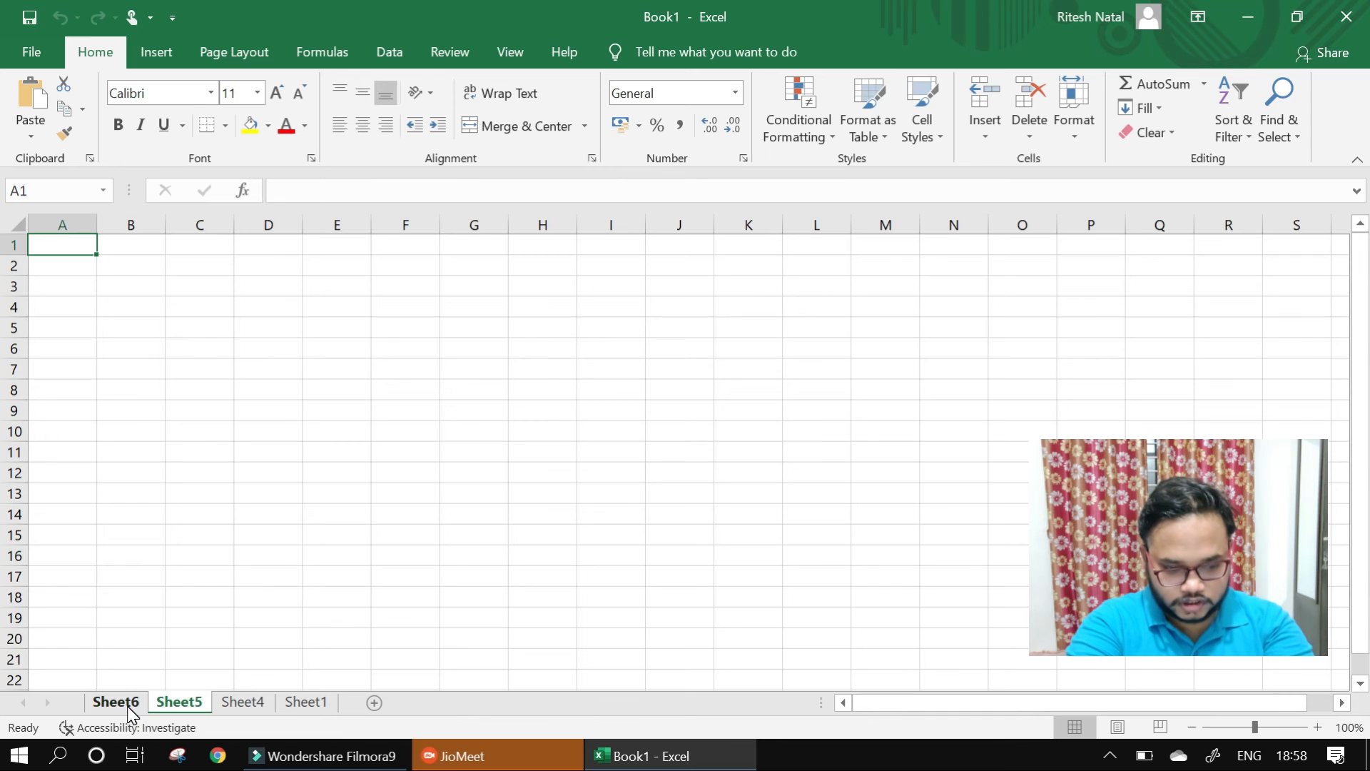
key("ctrl+shift+Page_Down")
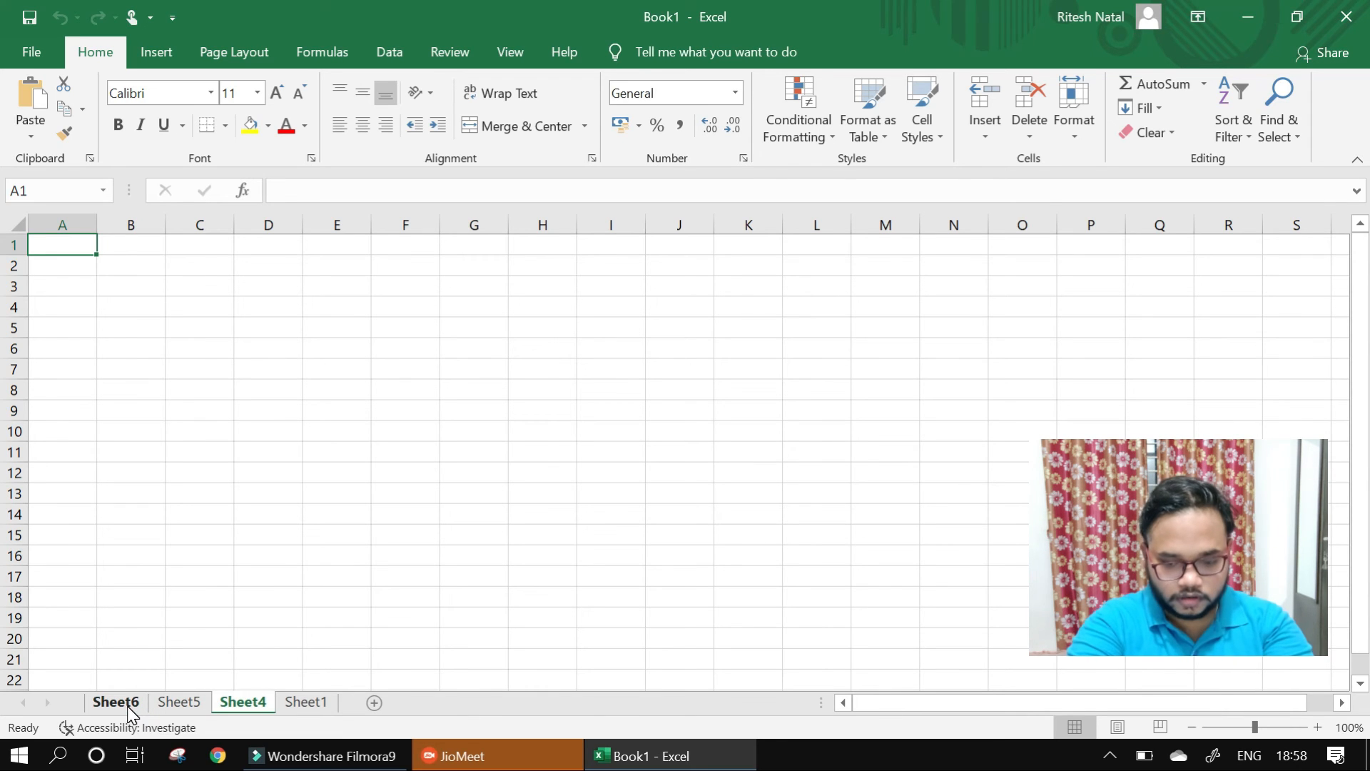
key("ctrl+shift+Page_Down")
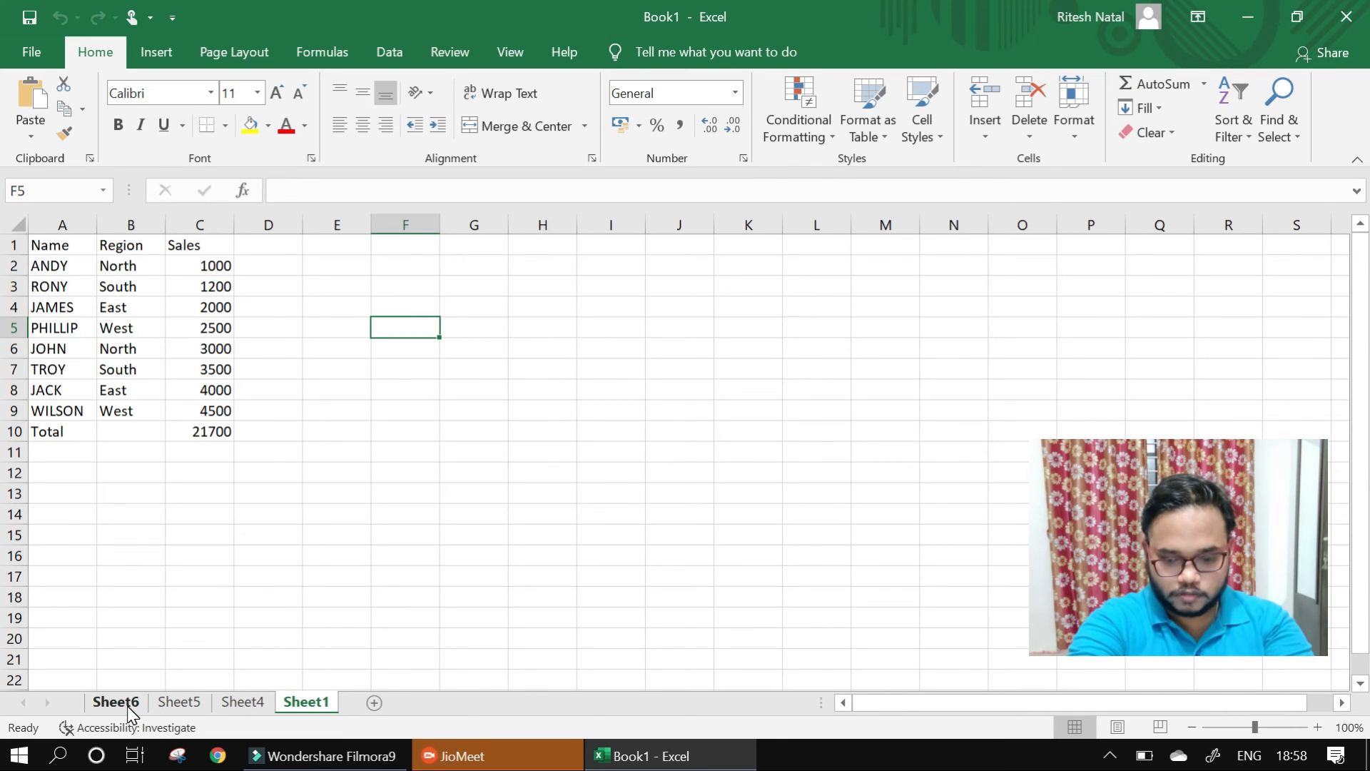
left_click(127, 705)
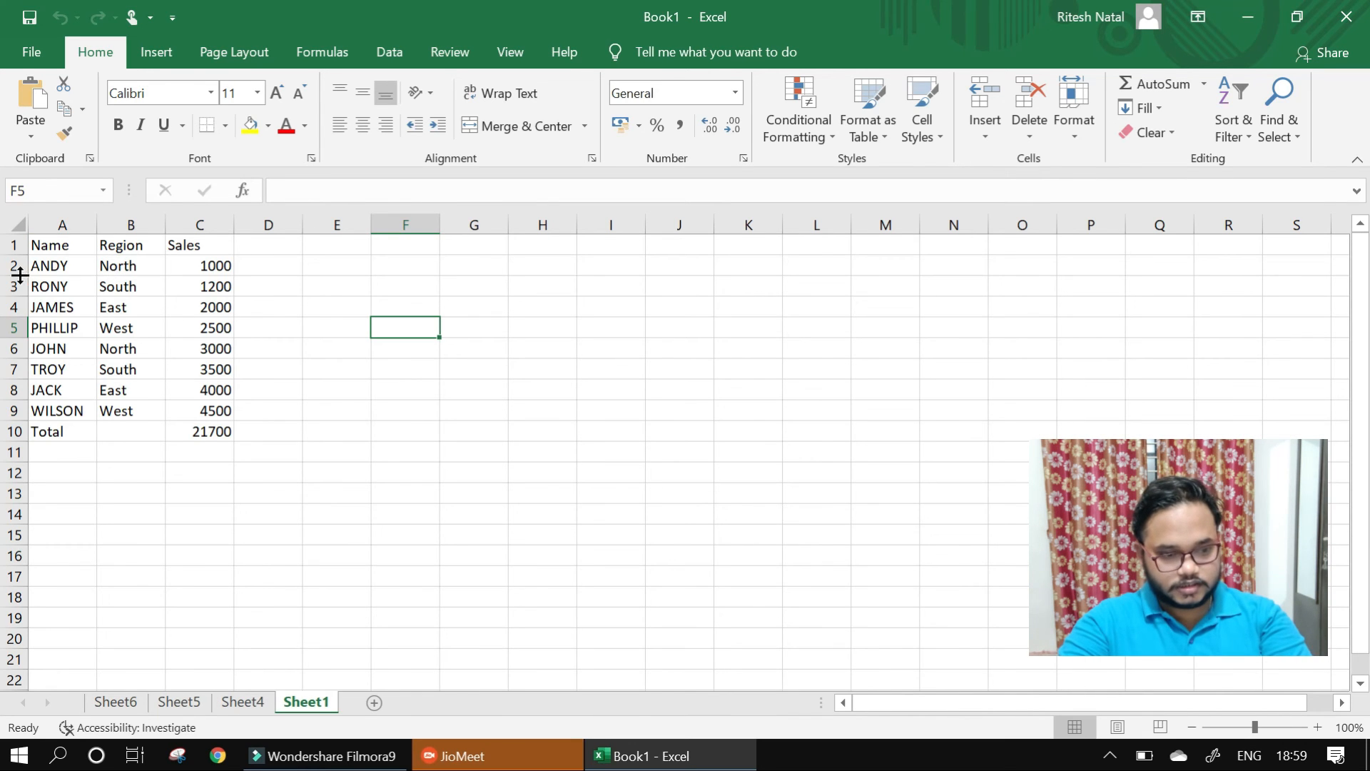
key("Down")
key("Down")
key("Down")
- Remove duplicate rows from the sales table, starting from column B with the selection expanded and only the Region column checked for duplicates
left_click(127, 214)
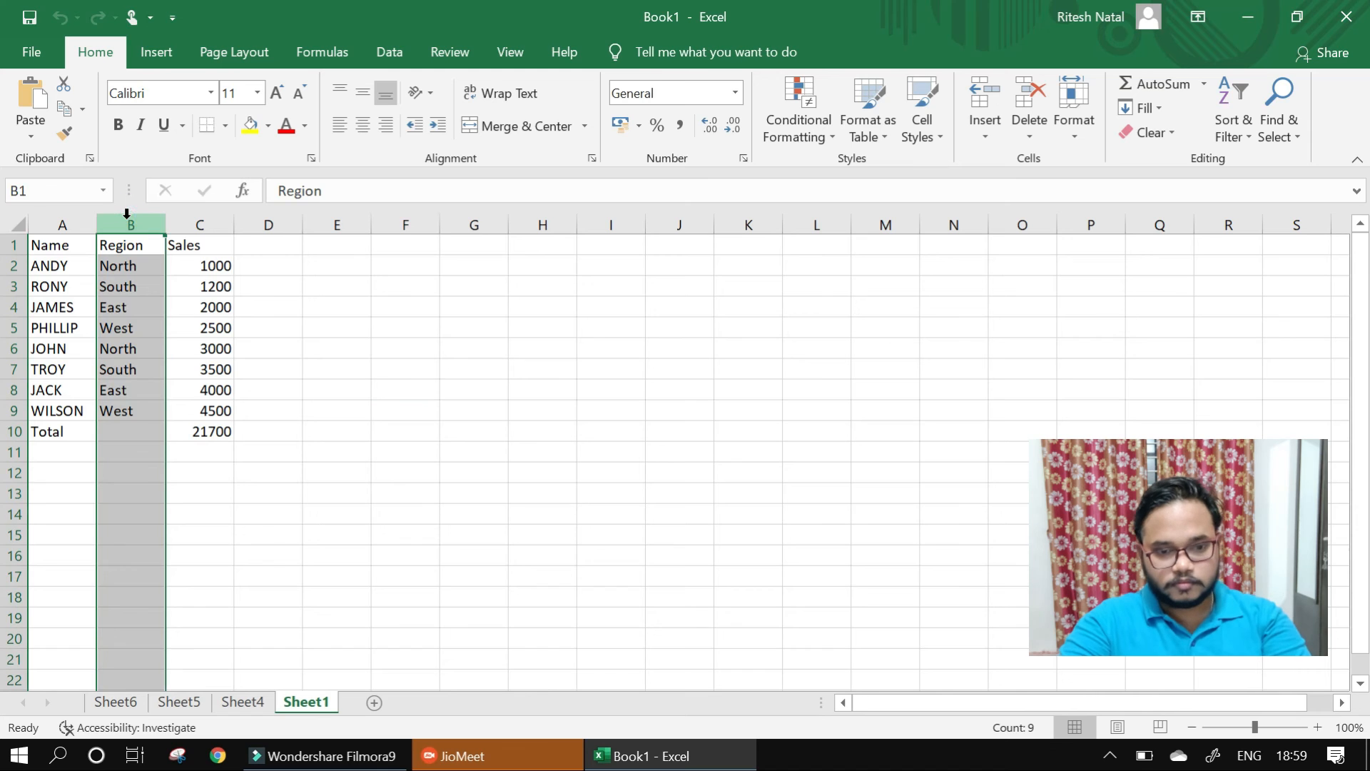
left_click(390, 52)
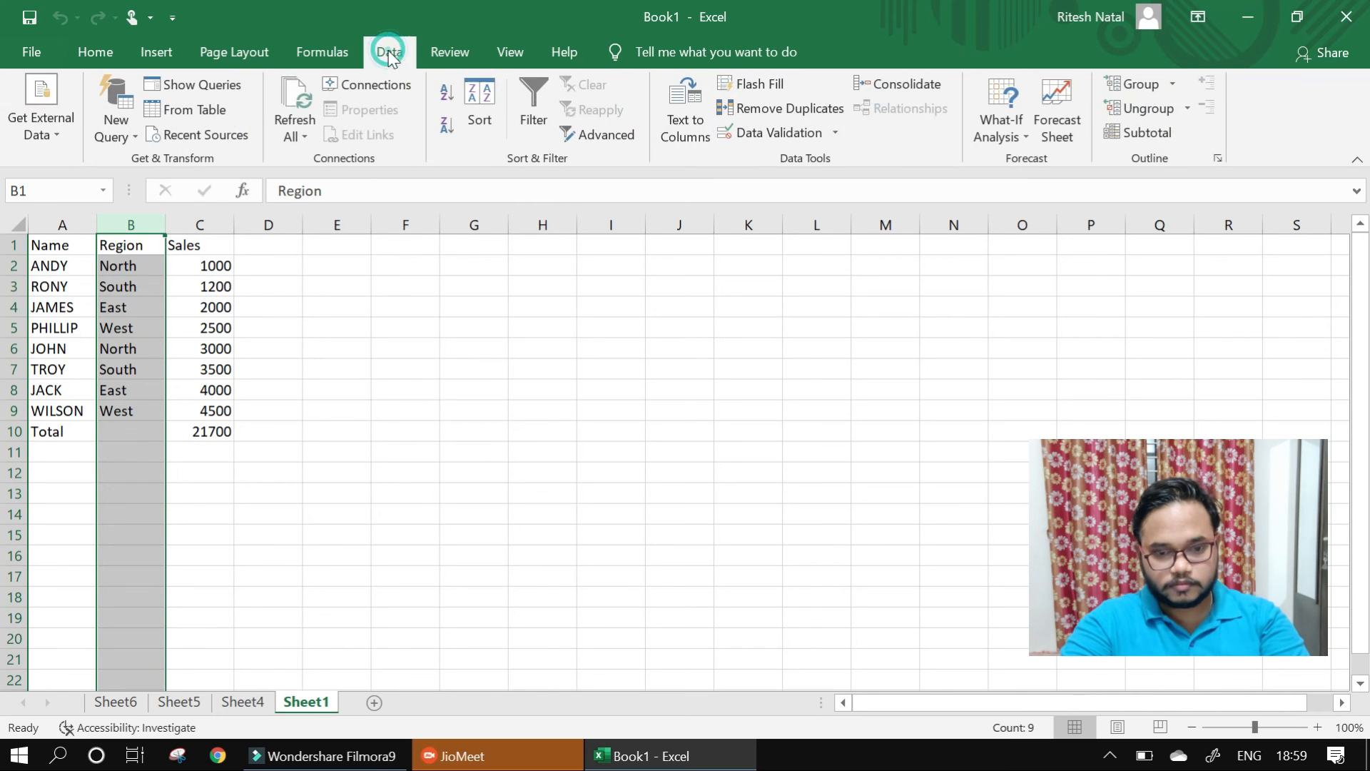
left_click(803, 113)
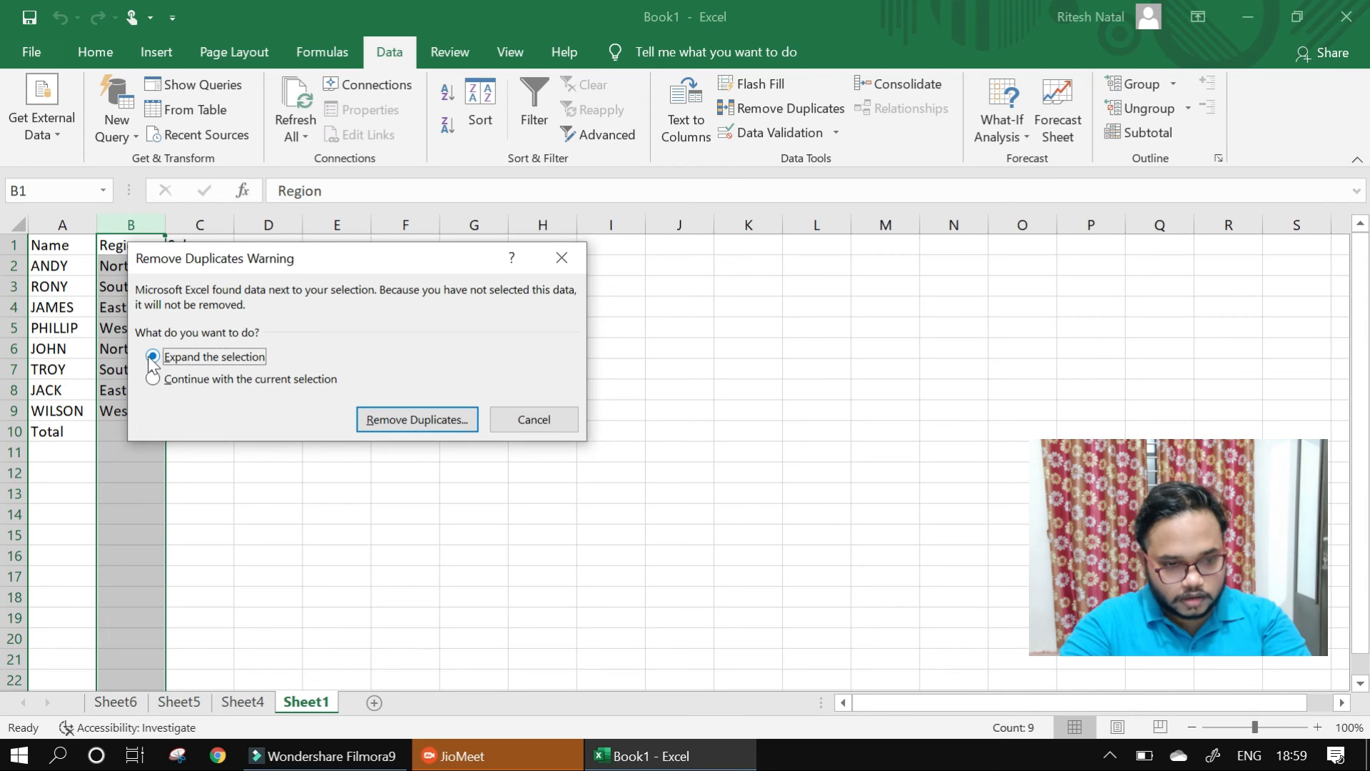
left_click(391, 421)
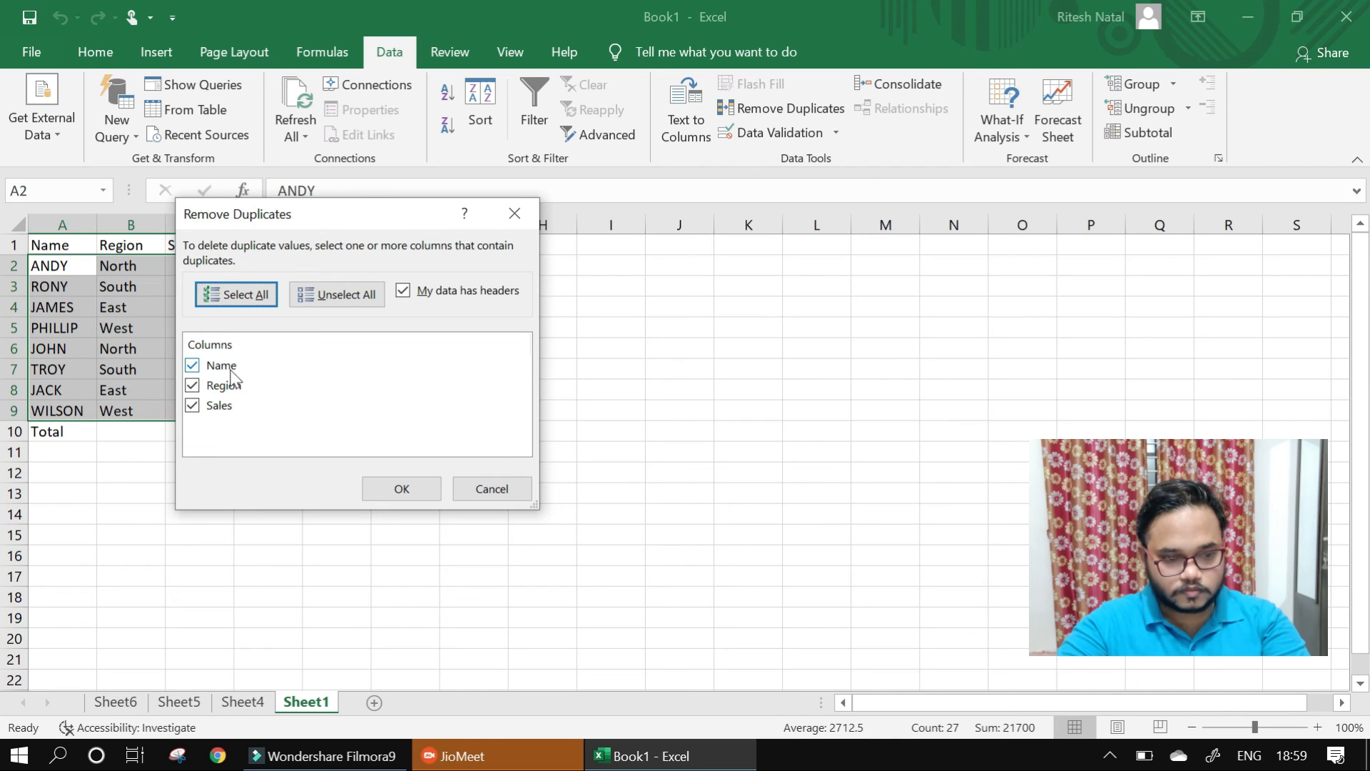
left_click(199, 389)
left_click(192, 405)
left_click(192, 364)
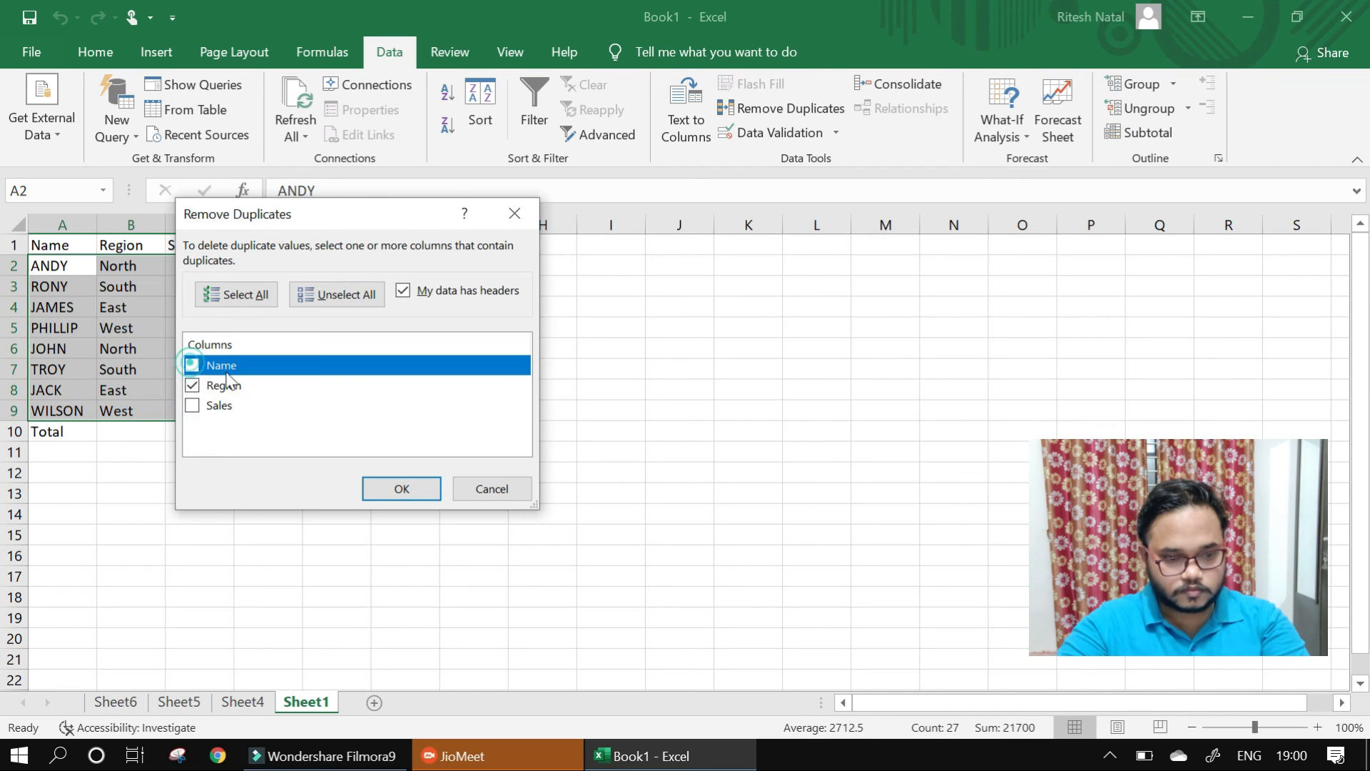
left_click(395, 489)
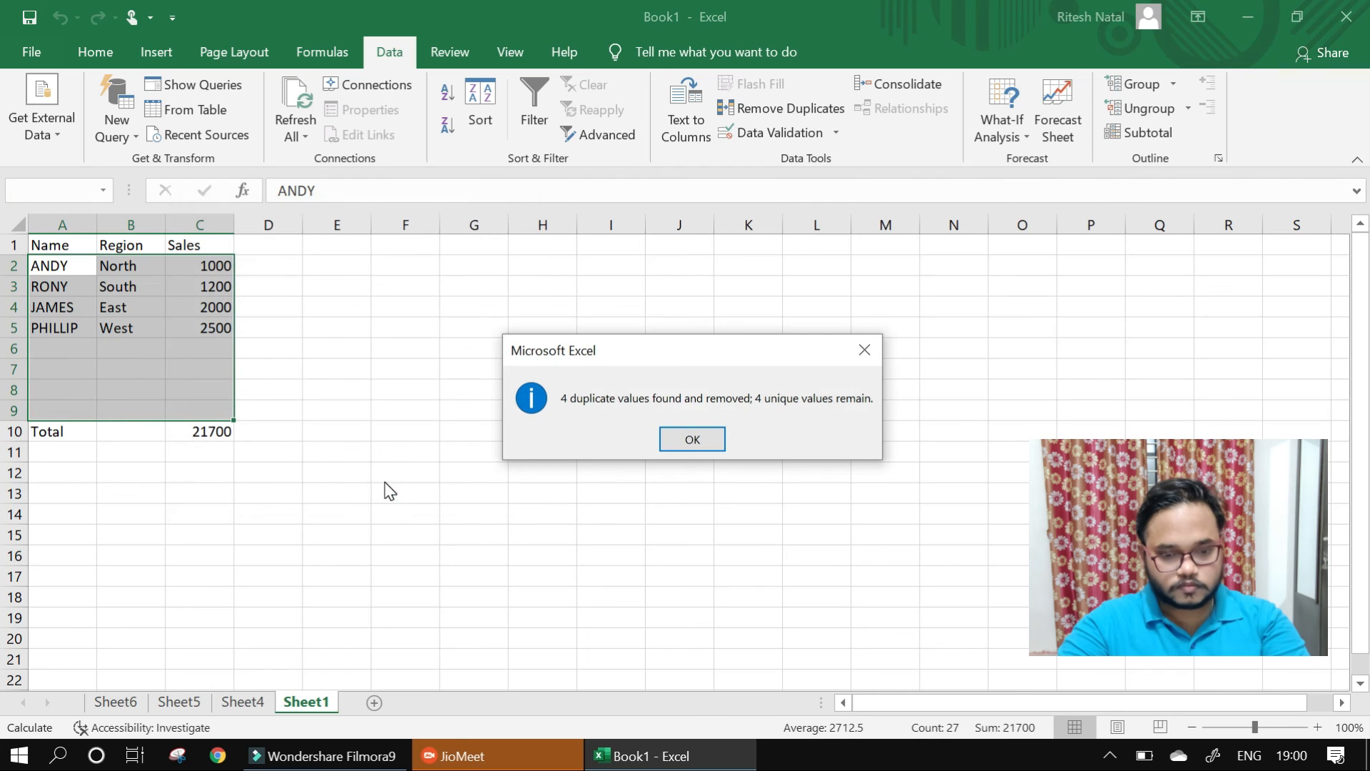
left_click(680, 438)
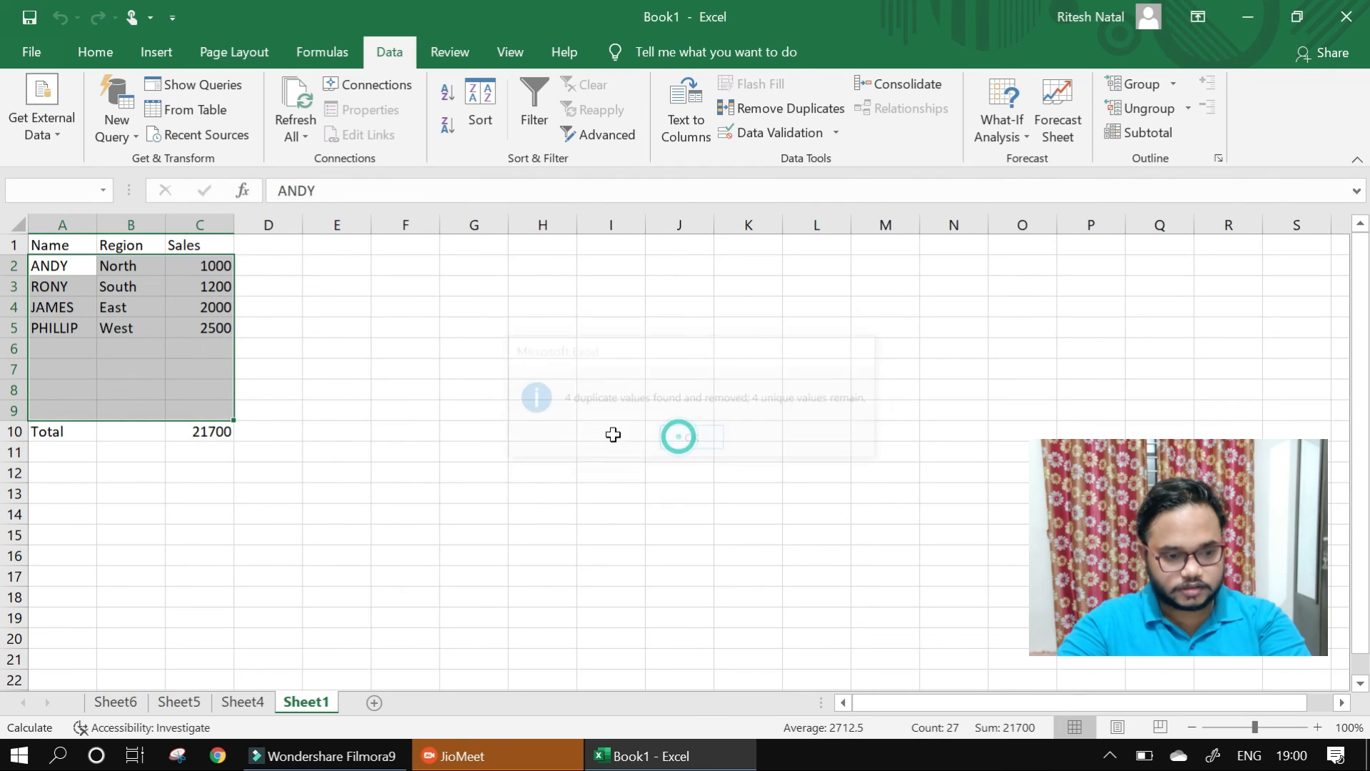
- Undo the duplicate removal in the sales table
left_click(157, 376)
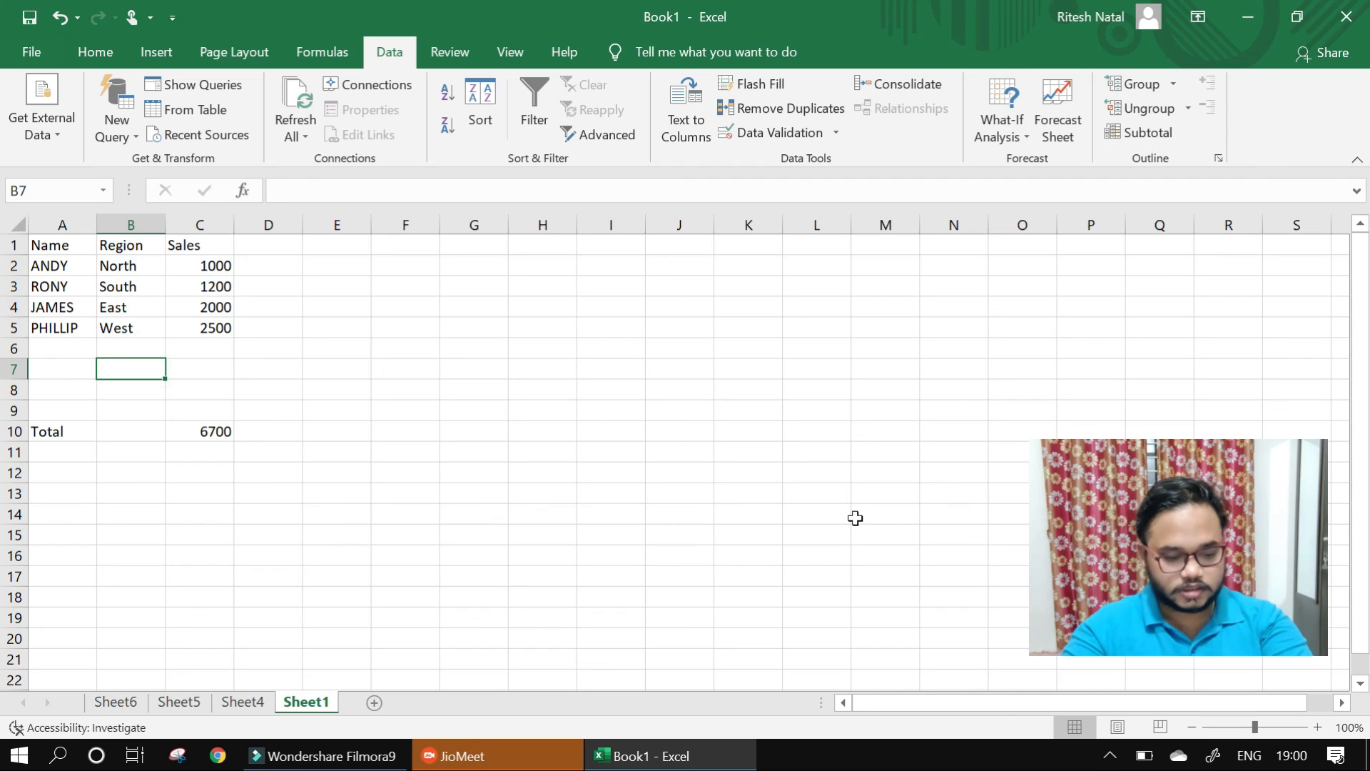
key("ctrl+z")
left_click(542, 348)
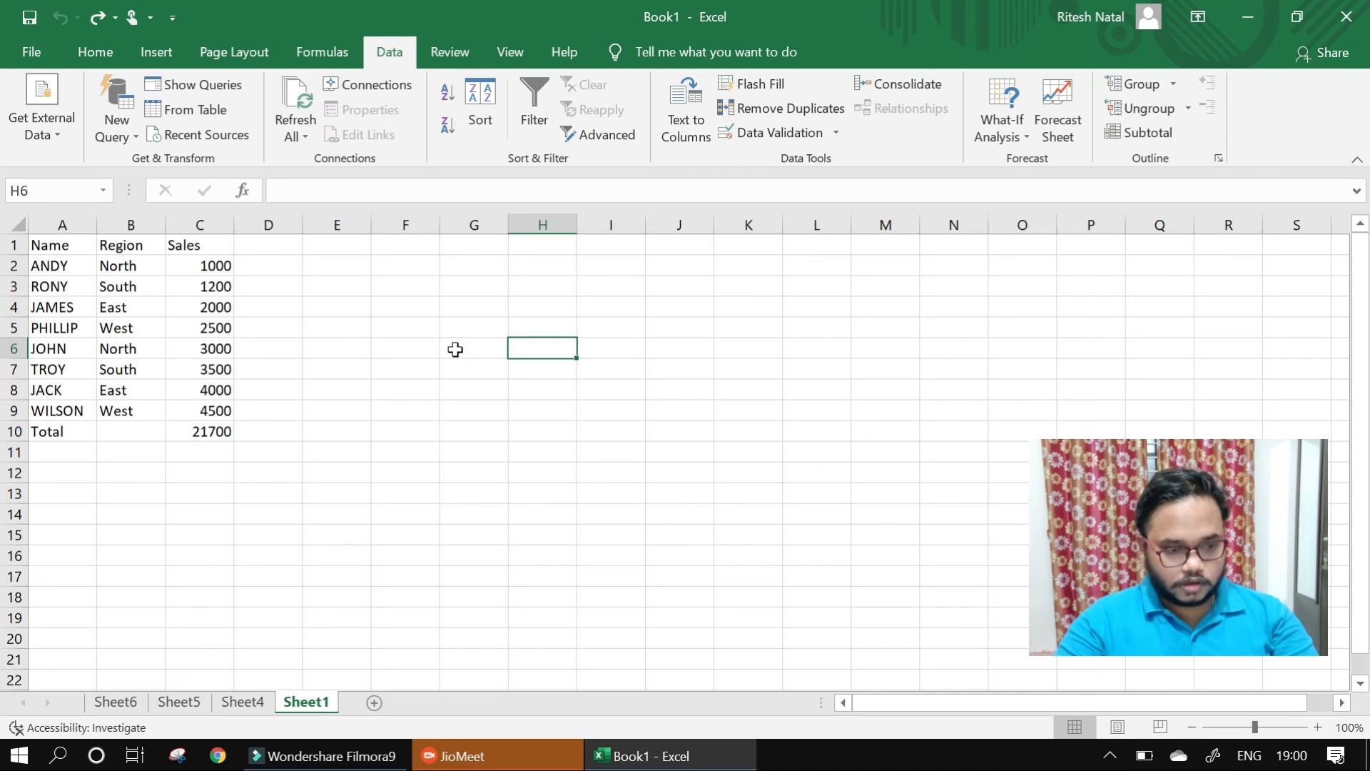
- Select the data range A1:C9, apply an outline border around it, and deselect the range
left_click_drag(54, 245, 228, 404)
left_click(405, 430)
left_click_drag(57, 245, 189, 410)
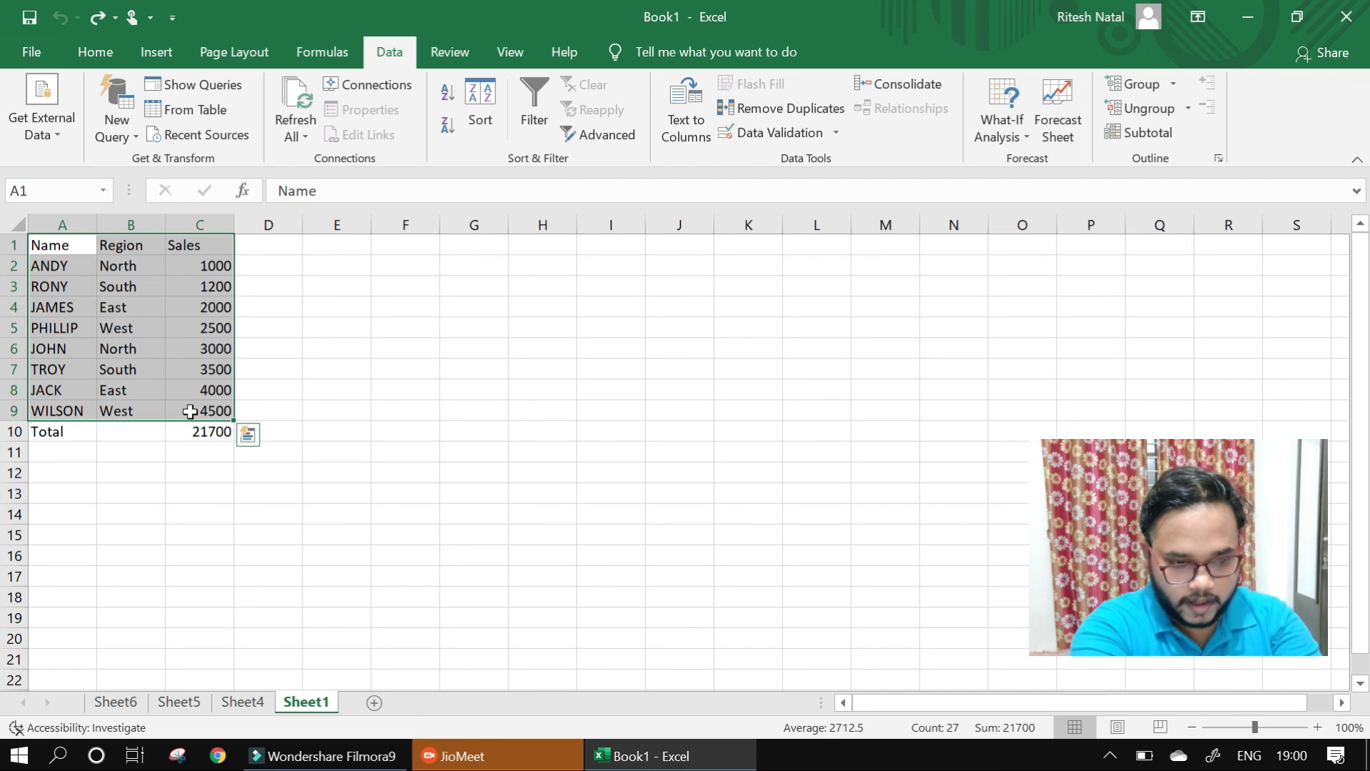
left_click(404, 429)
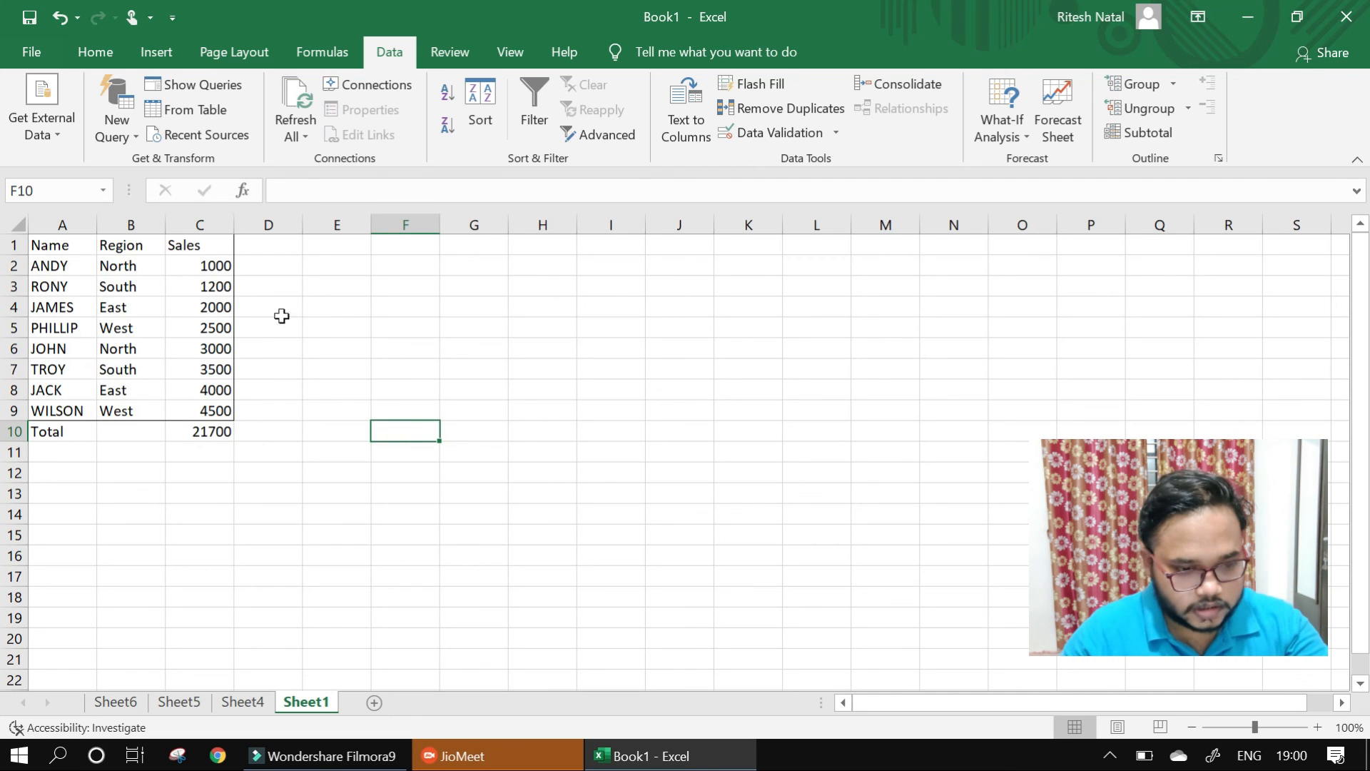